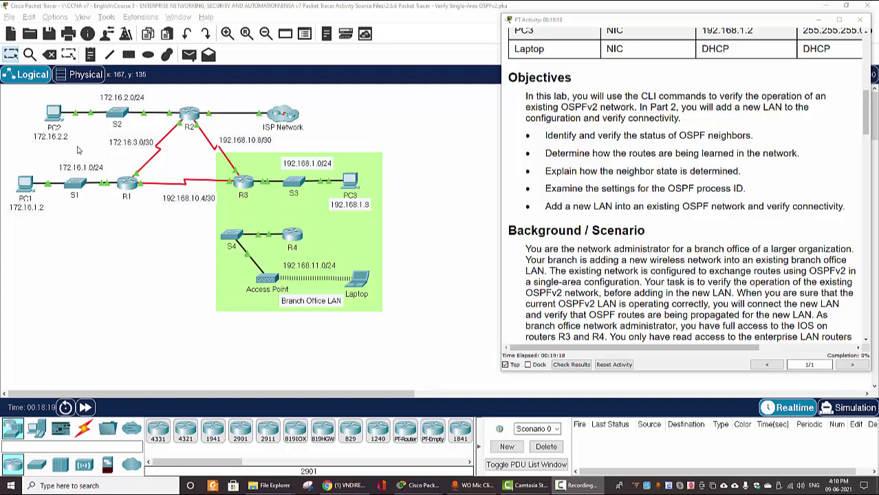
# Examine the network topology, including the Branch Office LAN and router interfaces, and read the scenario's login details for R1 and R2.
pyautogui.click(40, 108)
pyautogui.moveTo(41, 109); pyautogui.dragTo(377, 201)
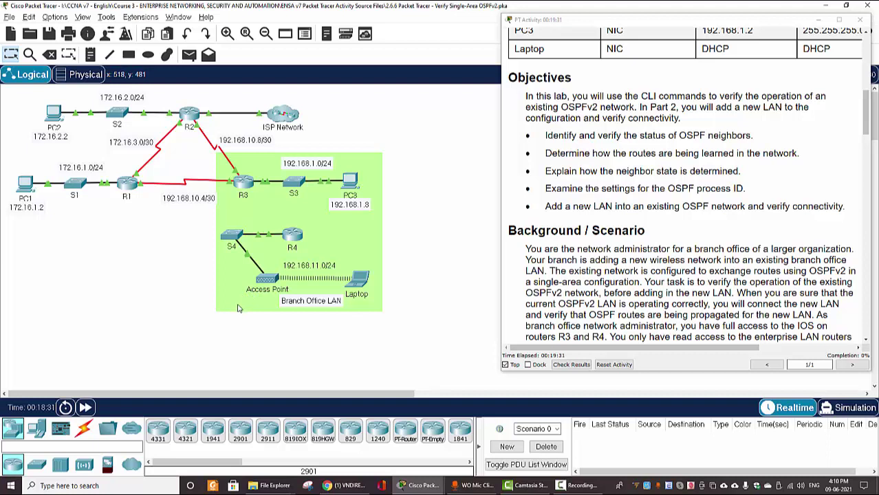
pyautogui.moveTo(207, 335); pyautogui.dragTo(411, 230)
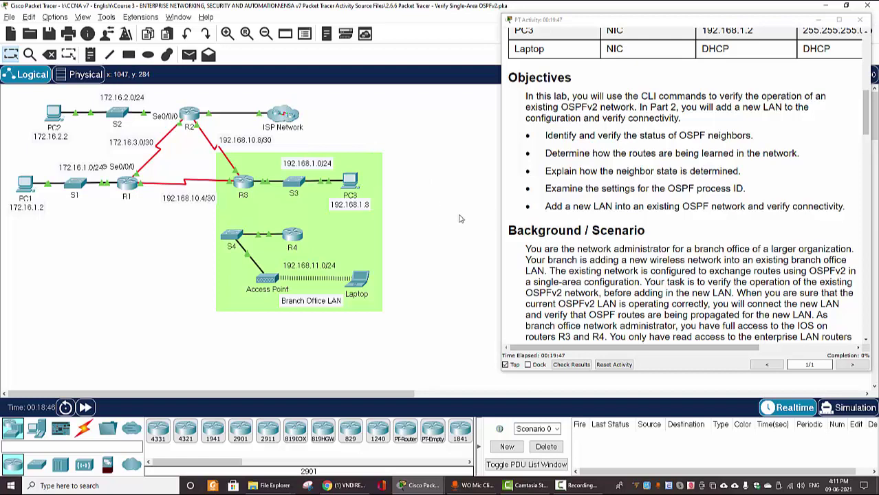
pyautogui.scroll(-3, 584, 248)
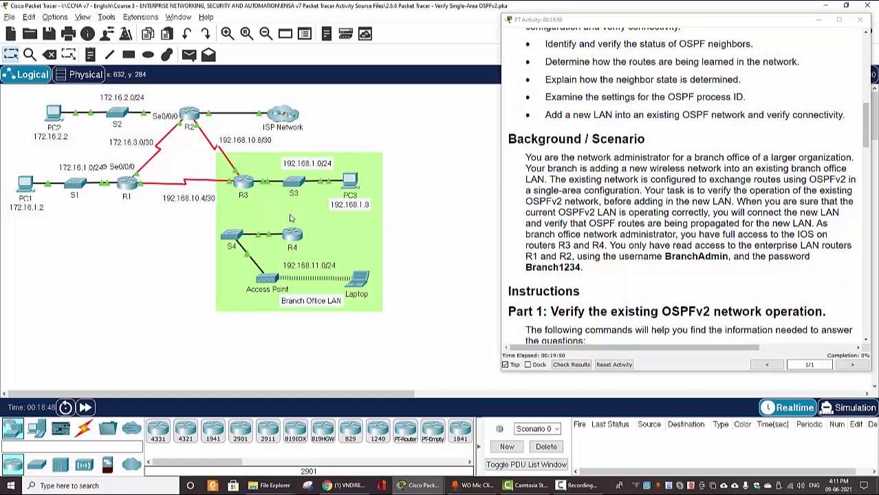
pyautogui.moveTo(207, 183)
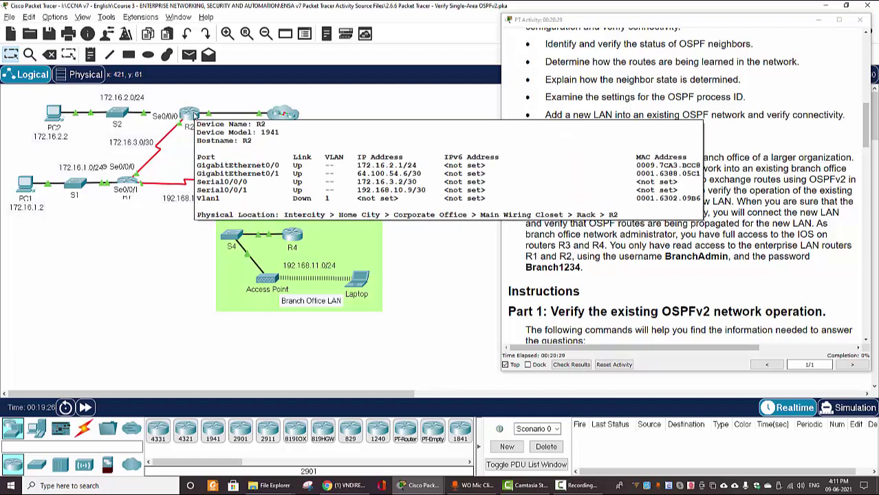
pyautogui.moveTo(664, 258); pyautogui.dragTo(725, 257)
pyautogui.moveTo(582, 271); pyautogui.dragTo(526, 257)
pyautogui.click(585, 277)
pyautogui.moveTo(666, 256); pyautogui.dragTo(722, 257)
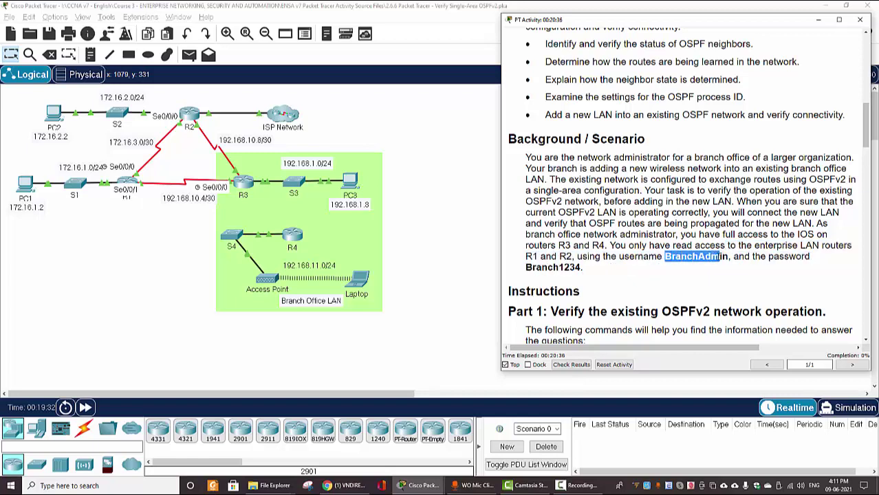
pyautogui.tripleClick(560, 269)
pyautogui.click(560, 267)
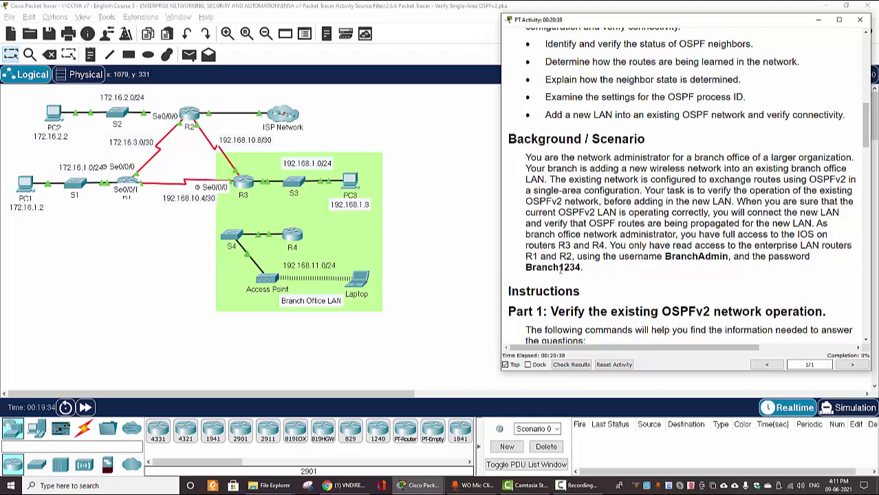
# Read the Part 1 list of show commands and the Step 1 instructions for verifying OSPFv2 operation on R1.
pyautogui.scroll(-1, 560, 267)
pyautogui.scroll(-1, 560, 265)
pyautogui.scroll(-2, 568, 244)
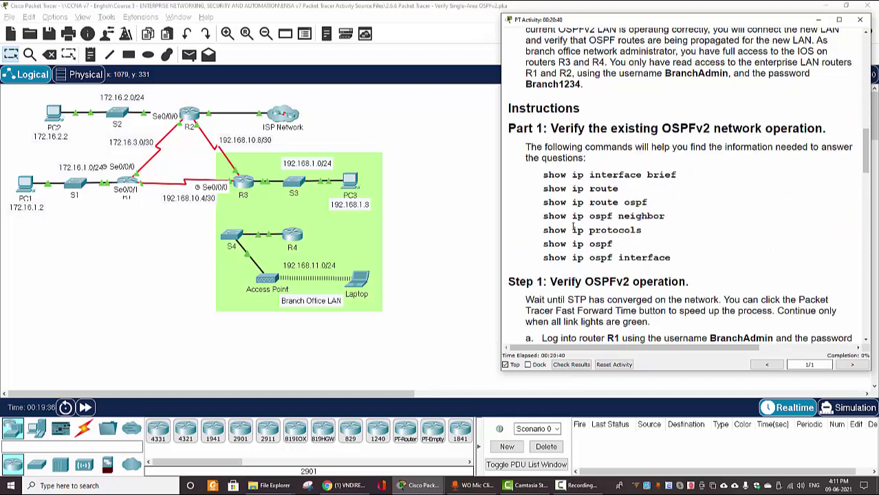
pyautogui.scroll(-1, 546, 113)
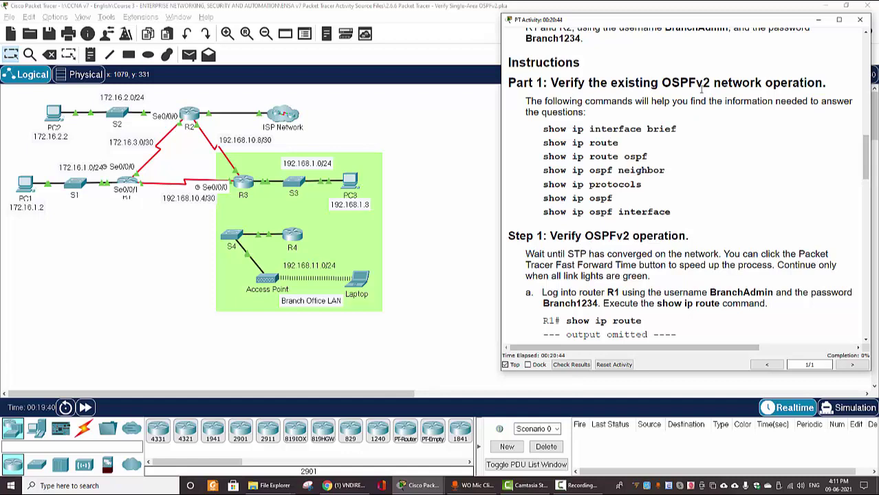
pyautogui.scroll(-6, 680, 127)
pyautogui.scroll(3, 598, 101)
pyautogui.moveTo(550, 98); pyautogui.dragTo(690, 100)
pyautogui.click(698, 151)
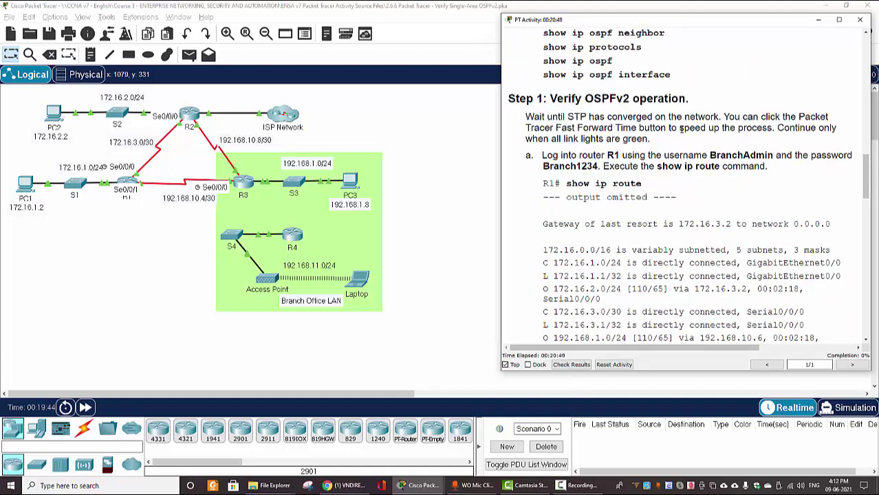
pyautogui.scroll(-2, 662, 124)
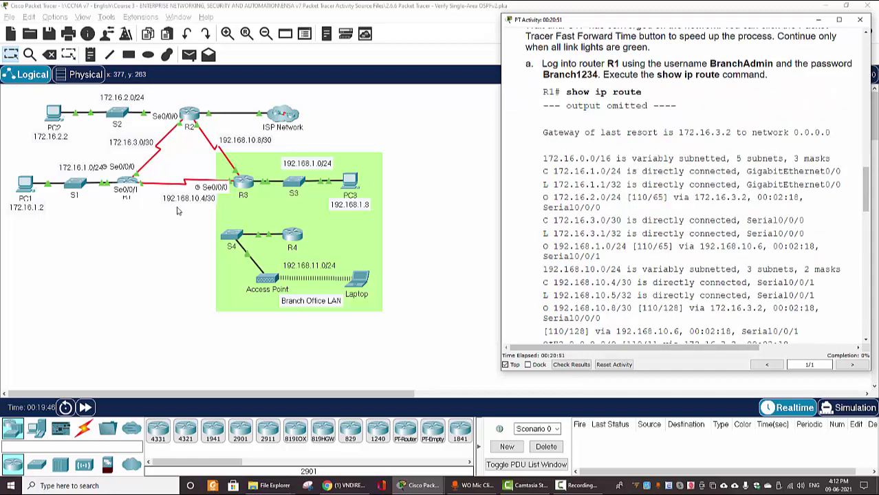
# Open router R1's command line interface and bring up its login prompt.
pyautogui.click(134, 181)
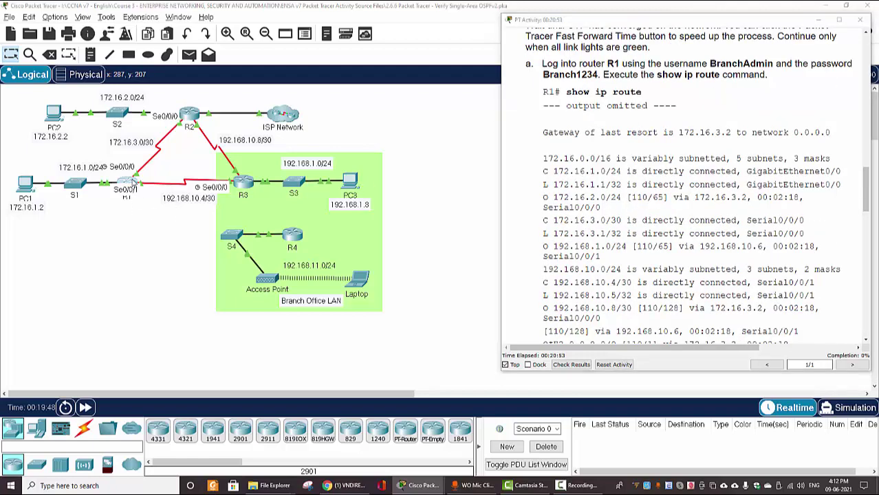
pyautogui.moveTo(416, 86); pyautogui.dragTo(295, 66)
pyautogui.click(235, 78)
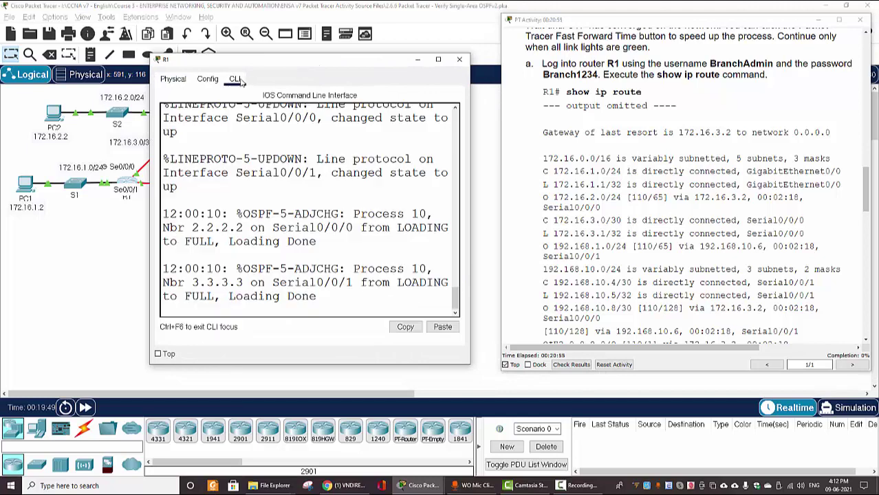
pyautogui.moveTo(364, 69); pyautogui.dragTo(351, 59)
pyautogui.click(279, 248)
pyautogui.press('Return')
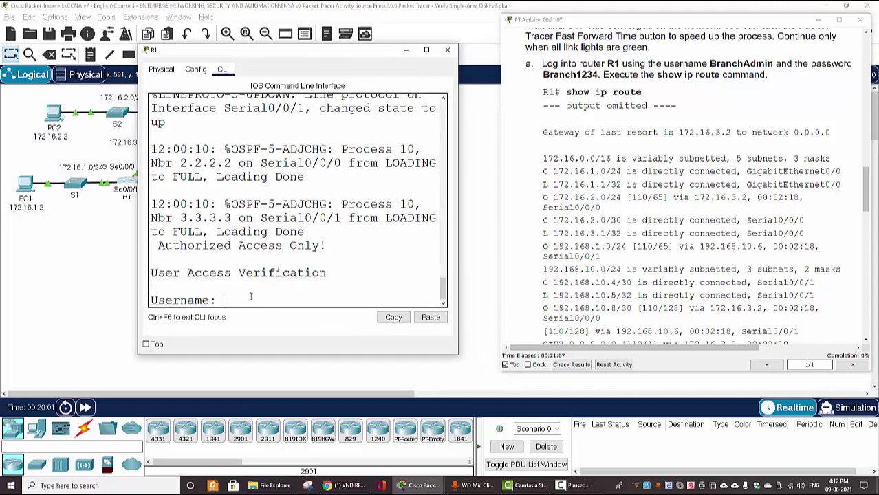
# Try to log in to R1 with the username BranchAdmin and the account password.
pyautogui.write('BranchAdmin')
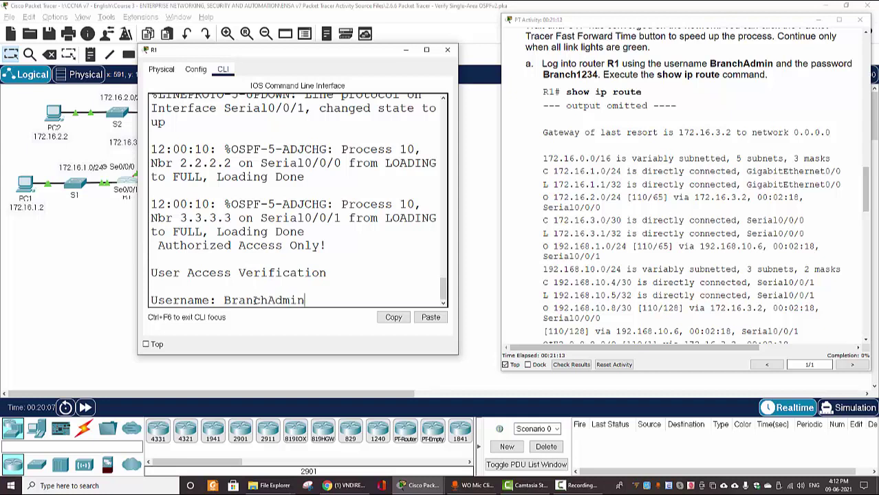
pyautogui.press('Return')
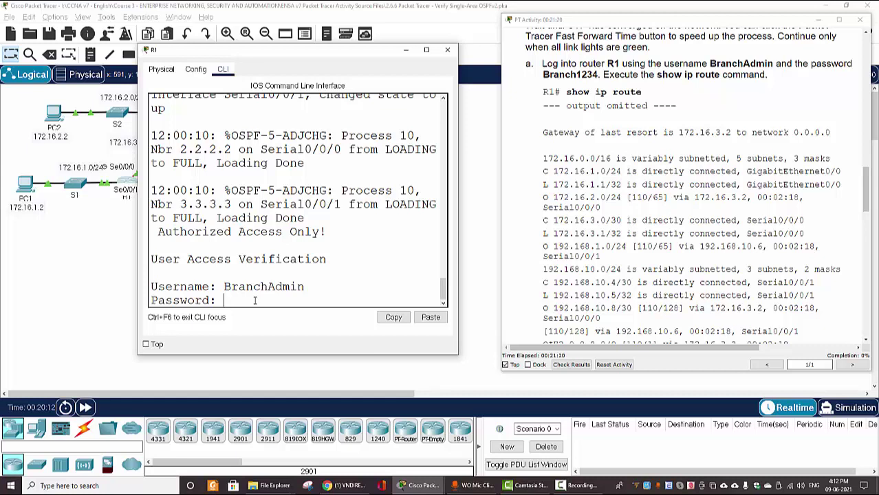
pyautogui.press('Return')
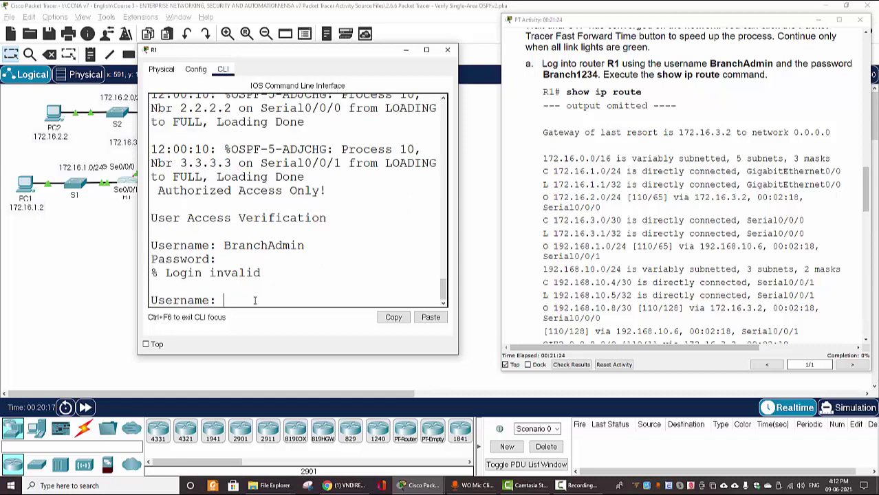
# Log in to R1 with the username BranchAdmin copied from the lab instructions and the account password.
pyautogui.moveTo(774, 64); pyautogui.dragTo(713, 63)
pyautogui.press('super+c')
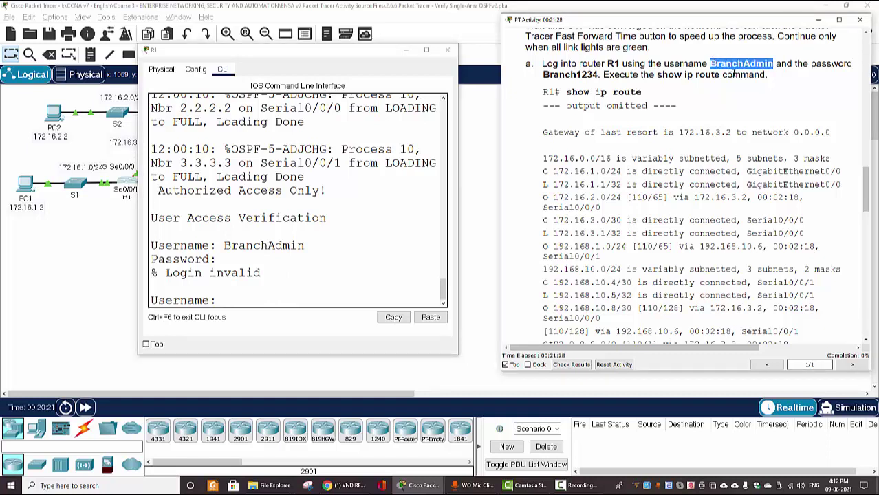
pyautogui.click(235, 307)
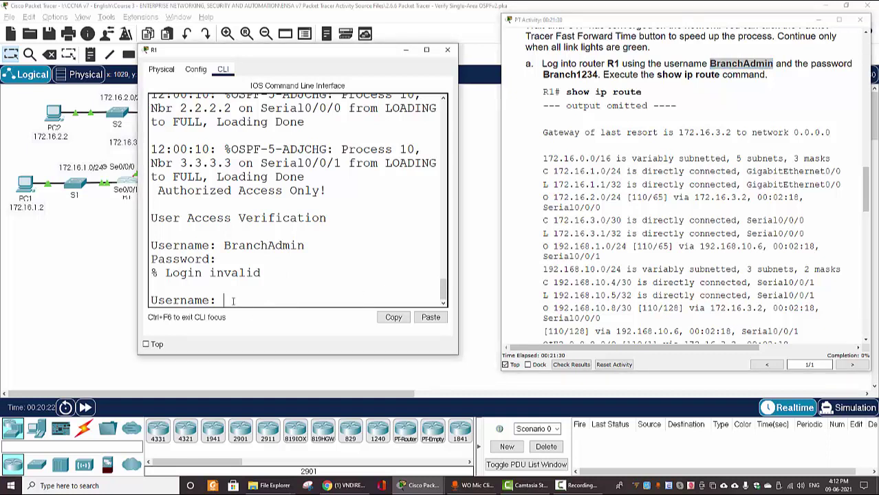
pyautogui.click(425, 318)
pyautogui.press('Return')
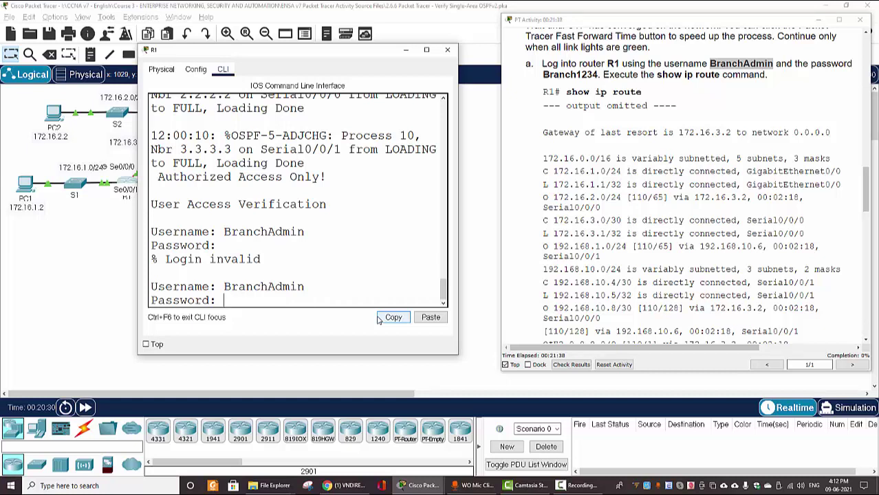
pyautogui.press('Return')
pyautogui.press('Return')
pyautogui.press('Return')
pyautogui.press('Return')
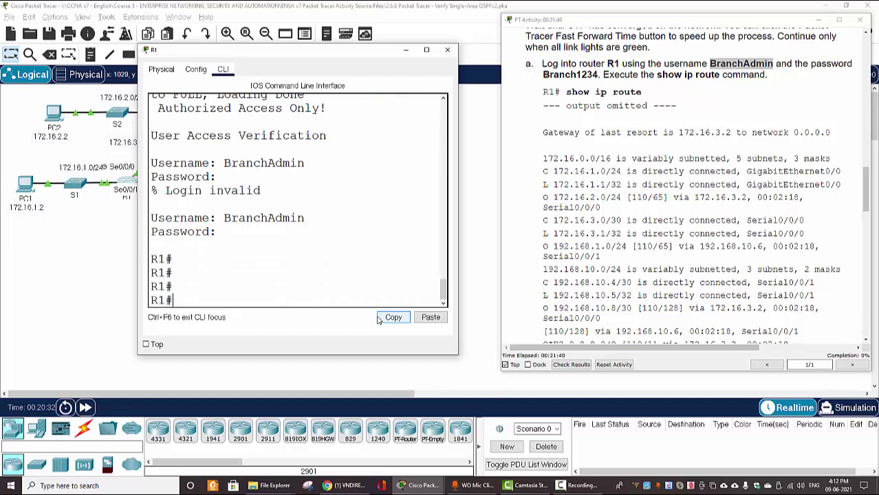
# Run show ip route on R1 to display its routing table.
pyautogui.write('show ip rout')
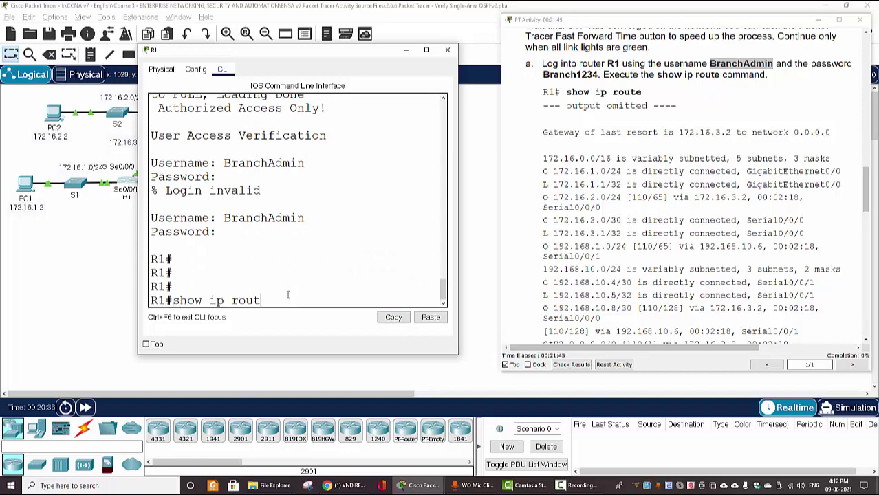
pyautogui.write('e')
pyautogui.press('Return')
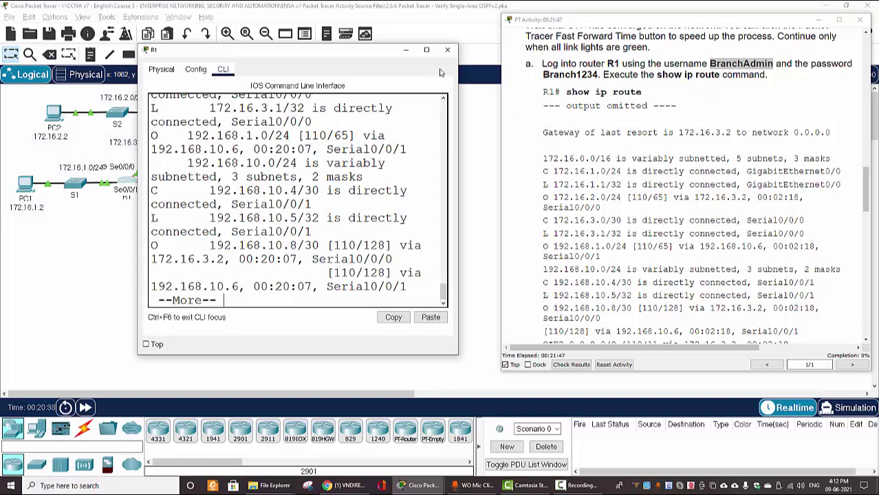
# Maximize R1's command line window beside a smaller instructions window and display the rest of the routing table.
pyautogui.click(426, 49)
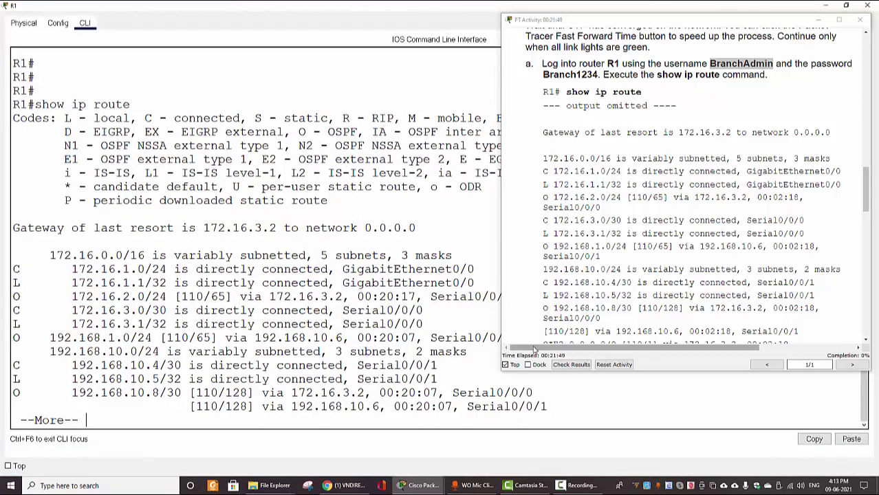
pyautogui.moveTo(501, 372); pyautogui.dragTo(557, 346)
pyautogui.click(219, 380)
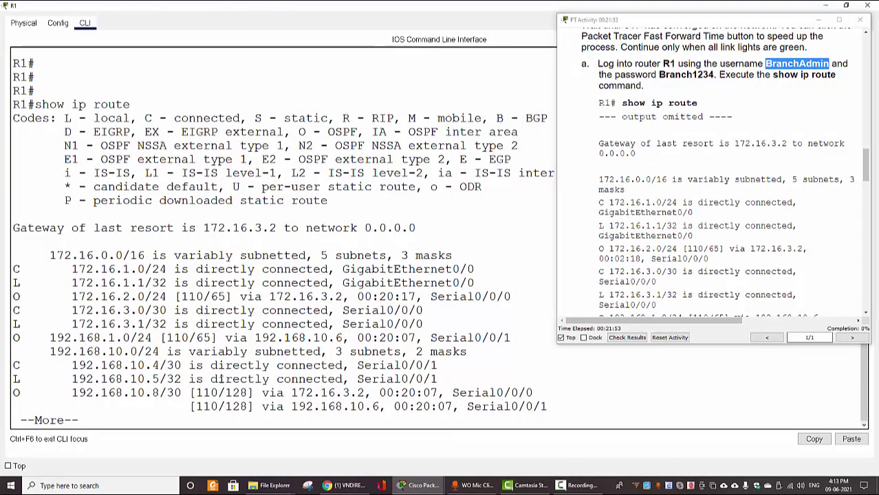
pyautogui.press('space')
pyautogui.press('Return')
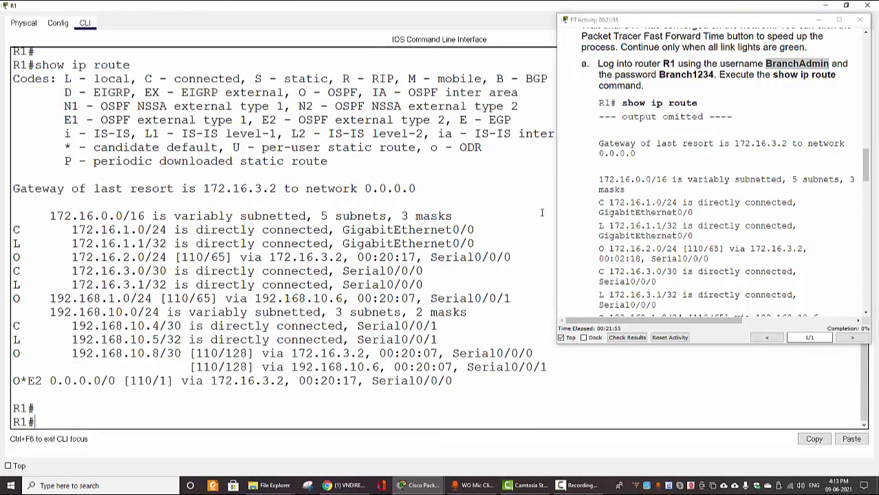
# Examine the default route entry and its next-hop address in R1's routing table for the question on how R1 received it.
pyautogui.scroll(-10, 635, 190)
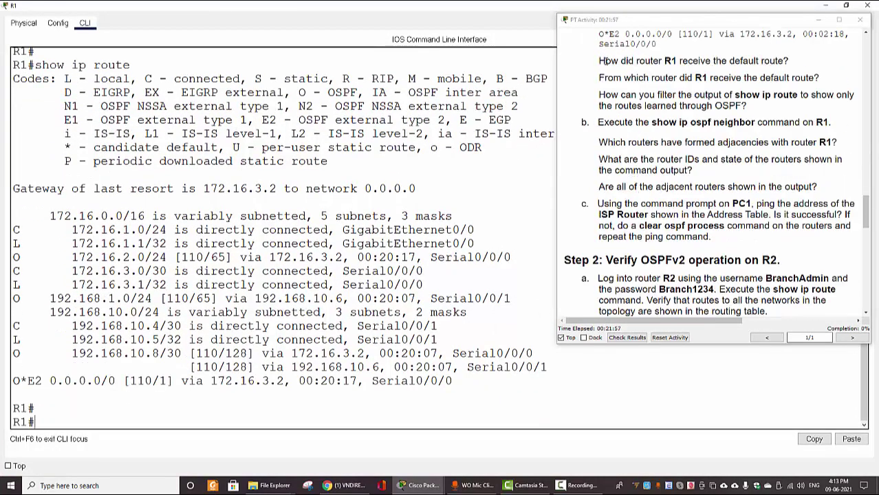
pyautogui.moveTo(602, 61); pyautogui.dragTo(791, 65)
pyautogui.moveTo(14, 382)
pyautogui.mouseDown()
pyautogui.moveTo(156, 382)
pyautogui.moveTo(17, 385)
pyautogui.mouseUp()
pyautogui.click(128, 394)
pyautogui.click(154, 391)
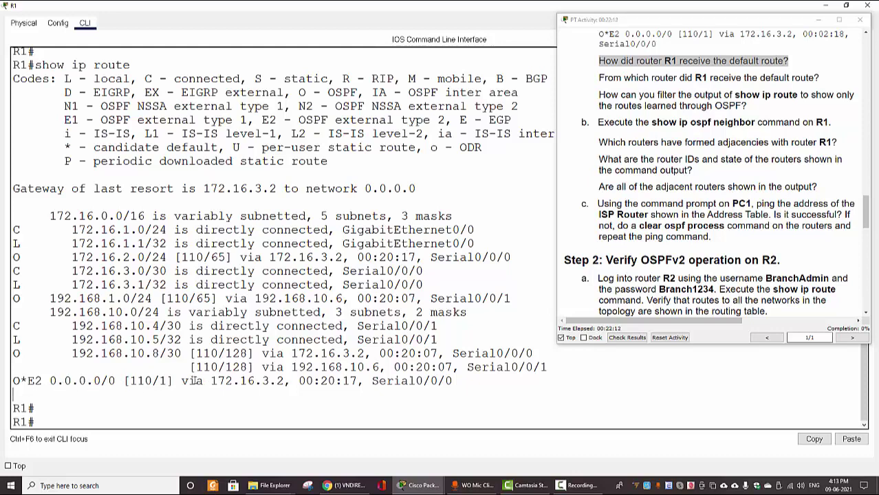
pyautogui.moveTo(212, 380); pyautogui.dragTo(283, 381)
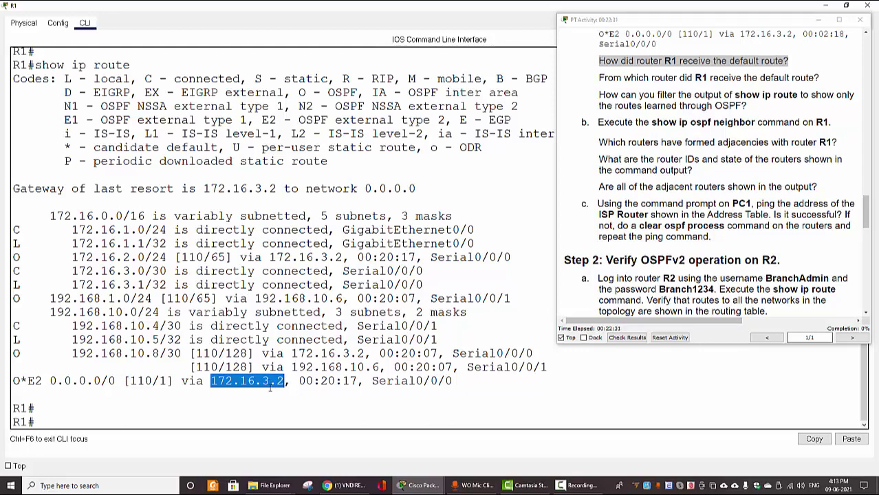
# Check the topology for the router that supplied R1's default route, and review that route's source code in the routing table.
pyautogui.click(826, 5)
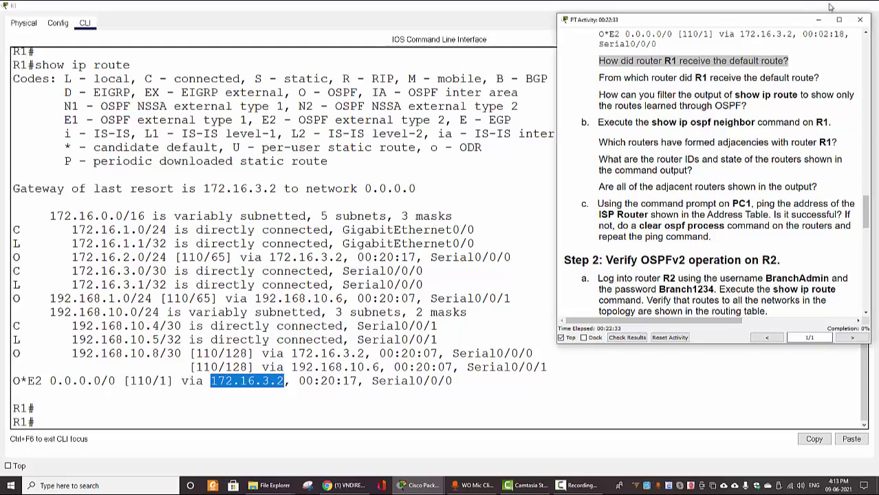
pyautogui.hotkey('alt', 'Tab')
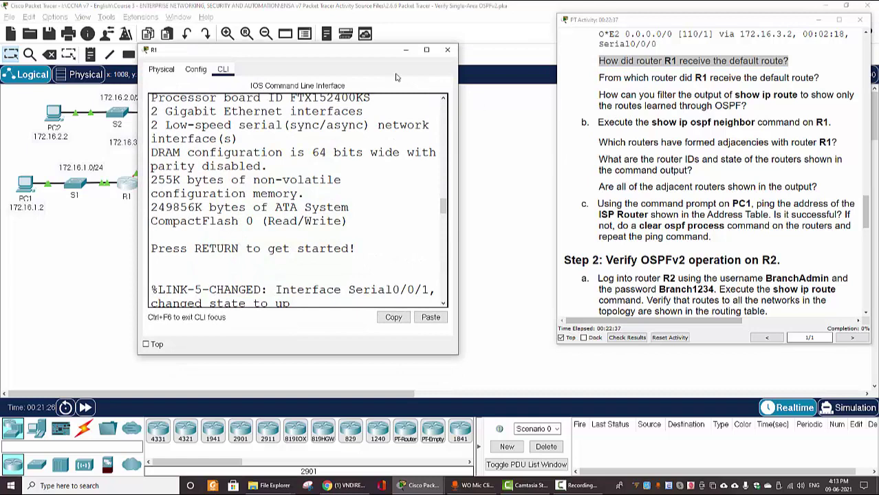
pyautogui.click(427, 50)
pyautogui.click(621, 79)
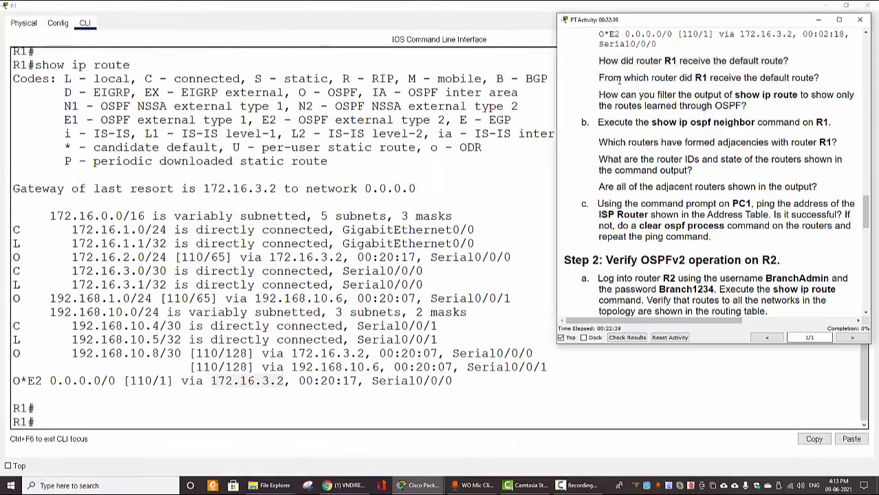
pyautogui.doubleClick(669, 60)
pyautogui.moveTo(41, 381); pyautogui.dragTo(13, 380)
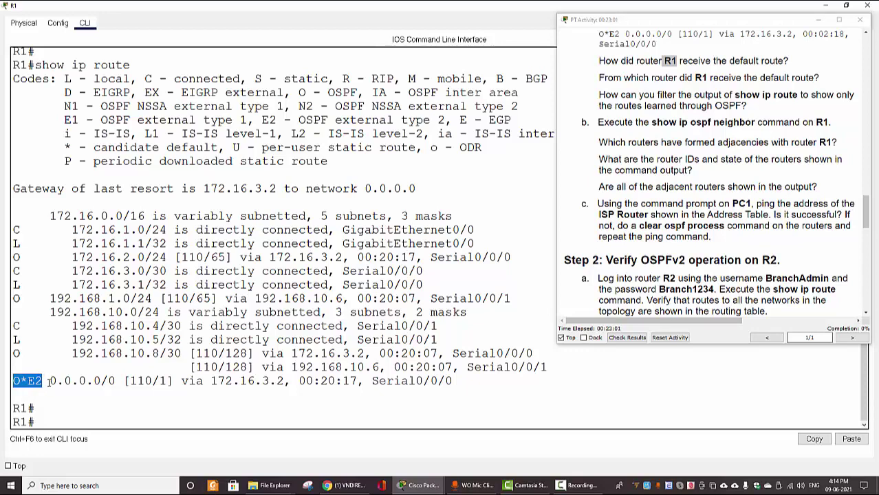
pyautogui.click(2, 397)
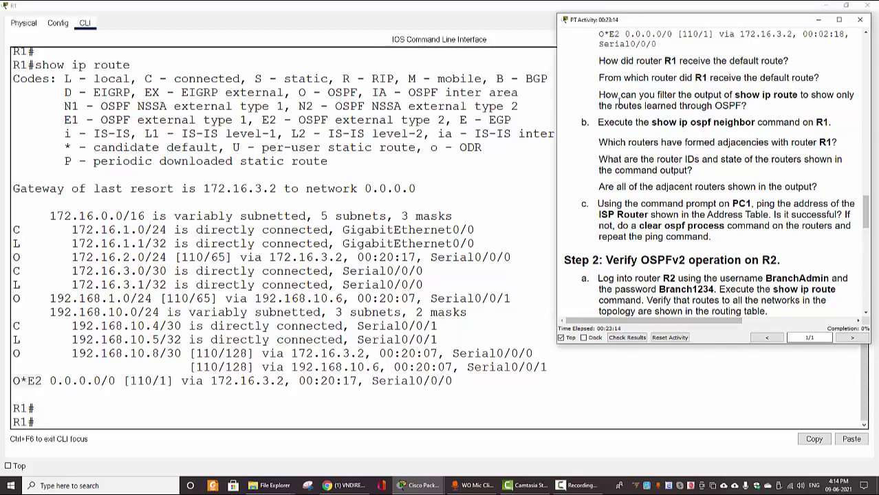
# Run show ip route ospf on R1 to filter its routing table to OSPF-learned routes, and review the listed routes.
pyautogui.moveTo(600, 94); pyautogui.dragTo(805, 111)
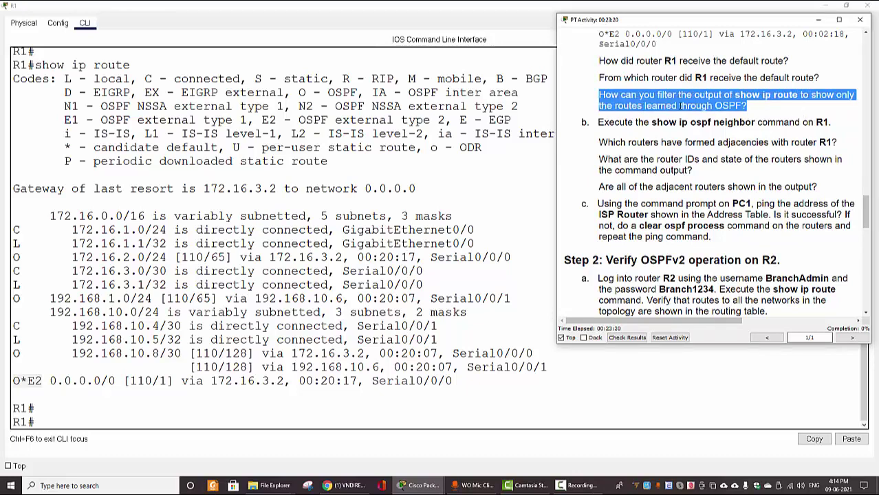
pyautogui.click(63, 416)
pyautogui.write('show ip route ospf')
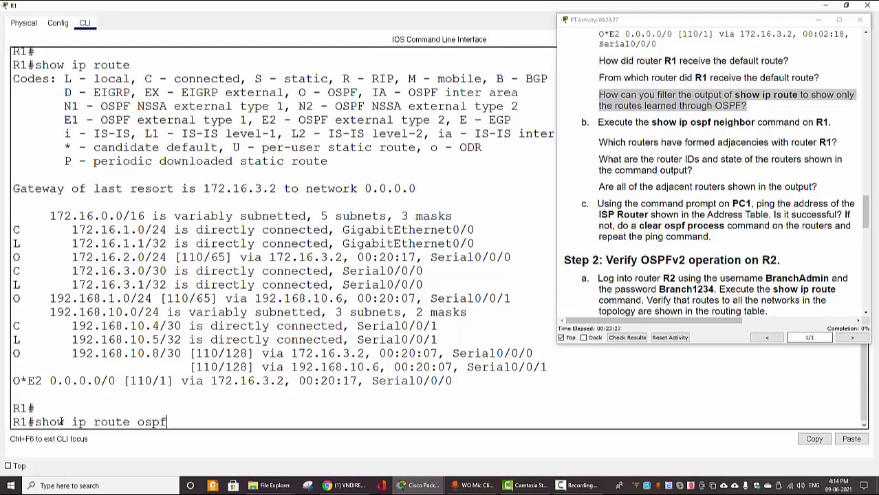
pyautogui.press('Return')
pyautogui.moveTo(15, 325); pyautogui.dragTo(462, 407)
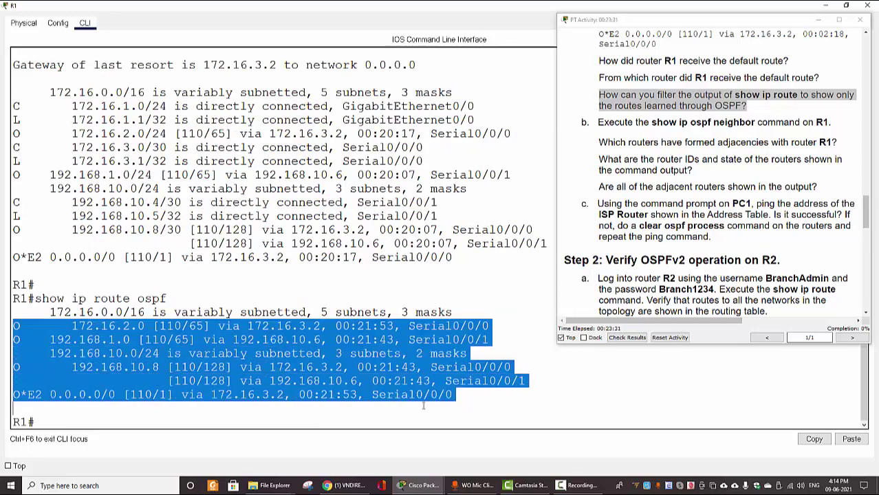
pyautogui.click(145, 366)
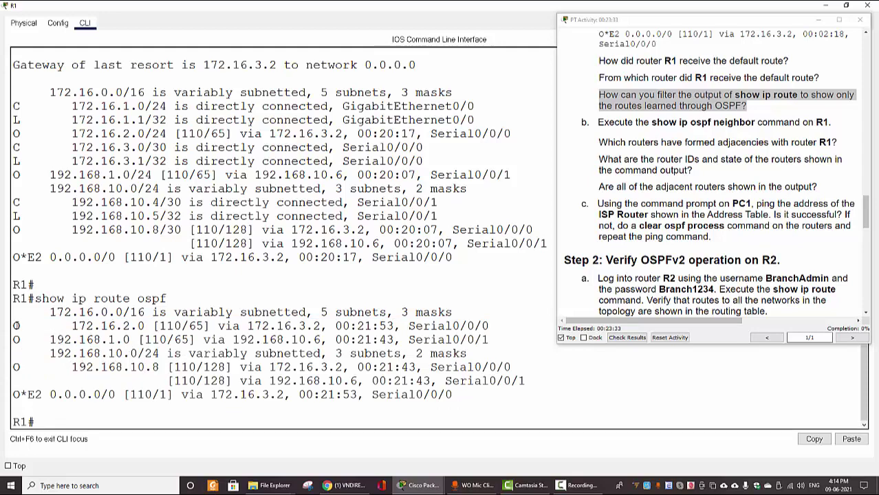
# Run show ip ospf nei on R1 to list the routers that have formed adjacencies with it.
pyautogui.click(599, 123)
pyautogui.moveTo(598, 122); pyautogui.dragTo(757, 117)
pyautogui.click(736, 138)
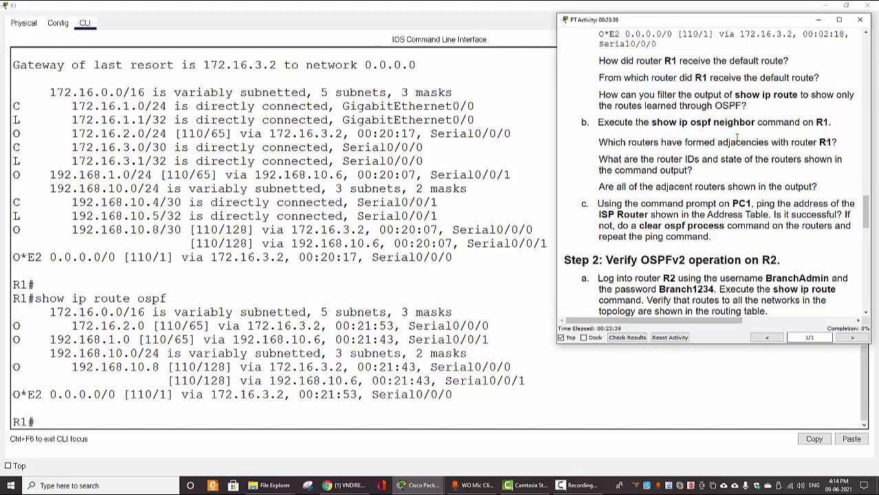
pyautogui.click(98, 424)
pyautogui.write('show ip ospf nei')
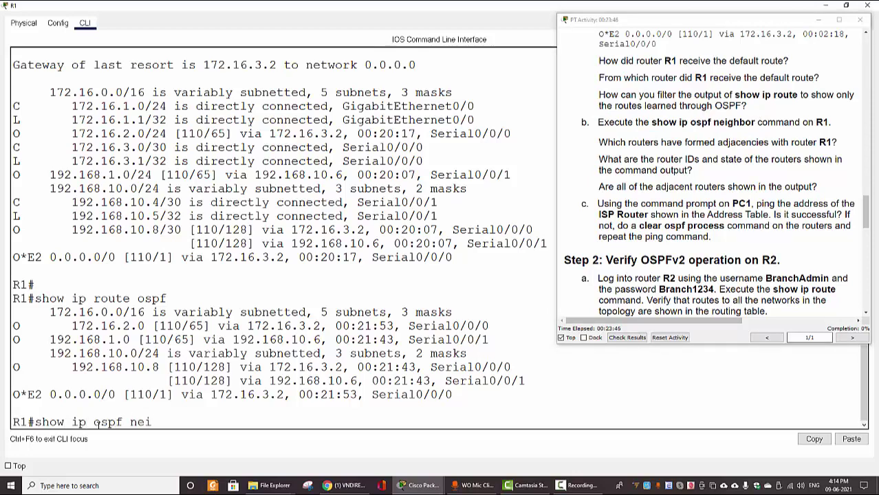
pyautogui.press('Return')
pyautogui.press('Return')
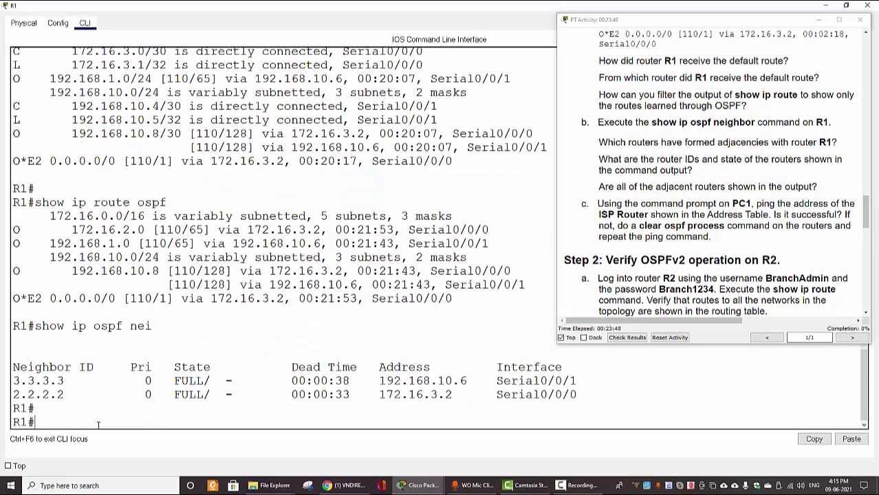
# Examine both entries in R1's OSPF neighbor table, focusing on the router IDs in the Neighbor ID column.
pyautogui.moveTo(12, 380); pyautogui.dragTo(580, 395)
pyautogui.click(453, 380)
pyautogui.moveTo(65, 382); pyautogui.dragTo(9, 385)
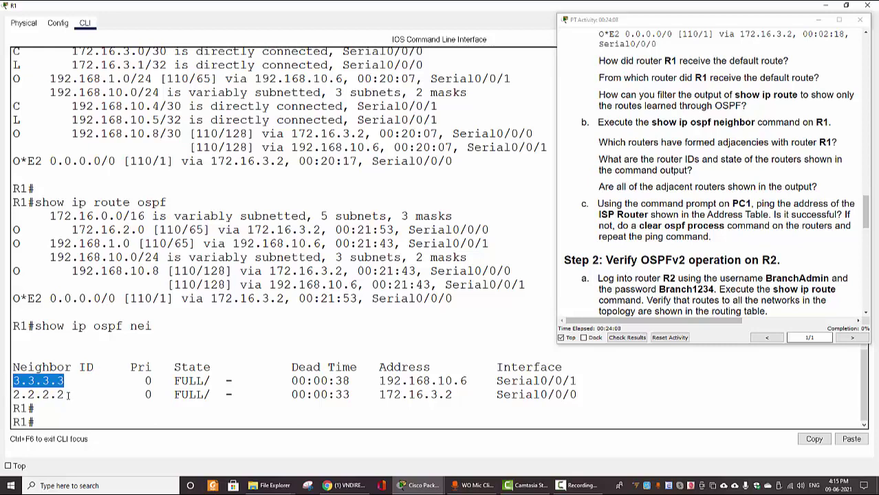
pyautogui.moveTo(68, 395); pyautogui.dragTo(7, 395)
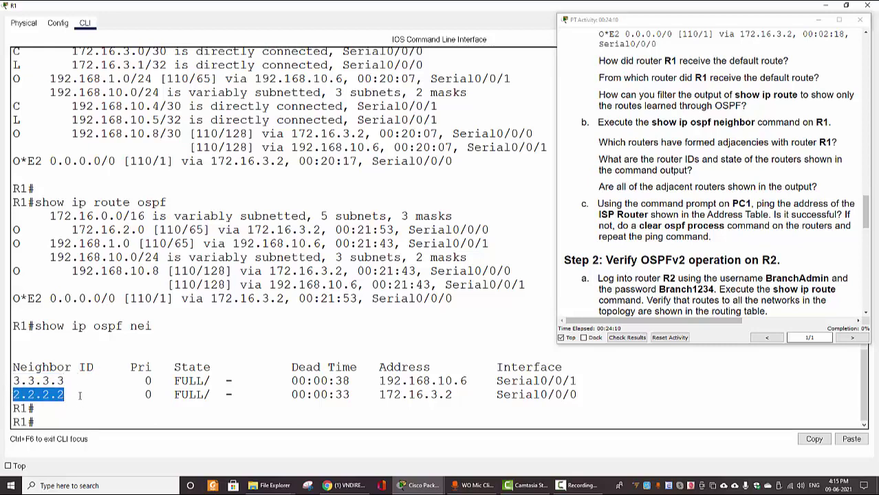
pyautogui.click(41, 395)
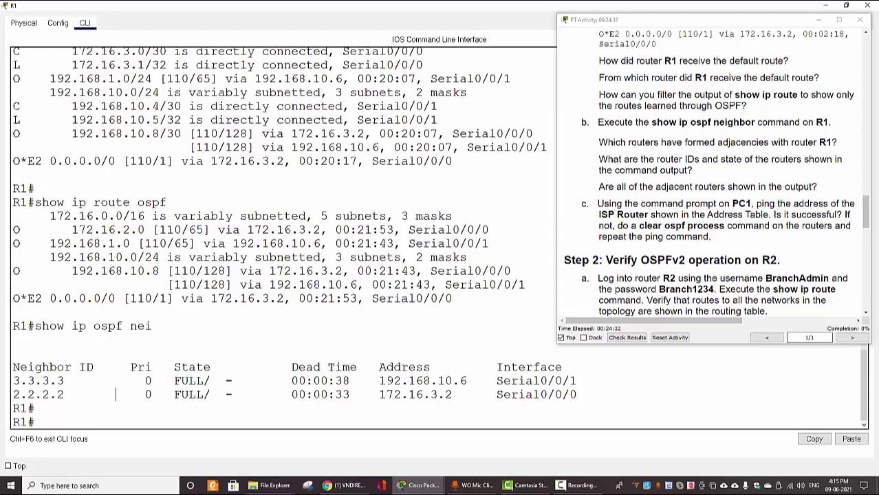
# Compare the interface address of neighbor 3.3.3.3 with the topology to identify that router, and return to R1's command line.
pyautogui.moveTo(377, 381); pyautogui.dragTo(468, 382)
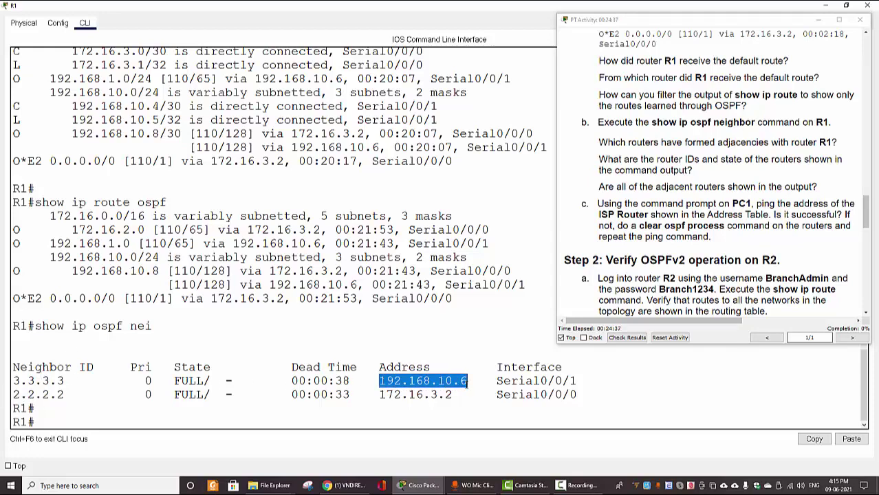
pyautogui.moveTo(72, 383); pyautogui.dragTo(12, 383)
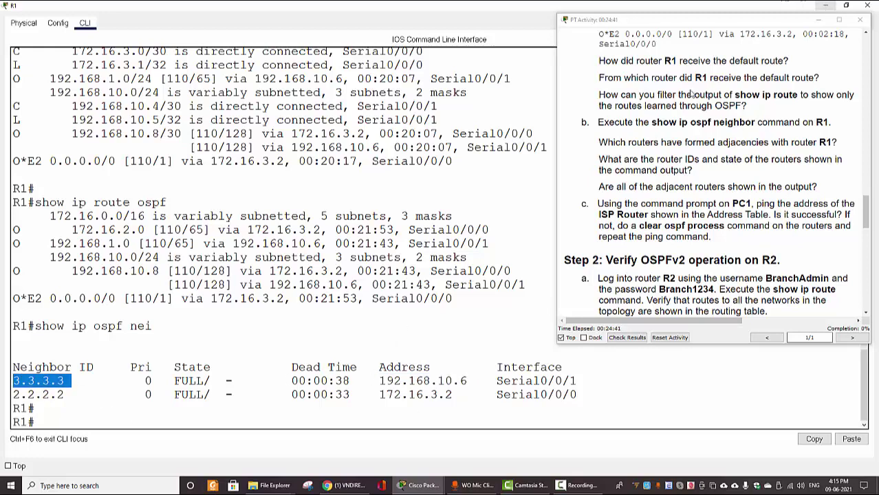
pyautogui.moveTo(381, 381); pyautogui.dragTo(468, 382)
pyautogui.click(860, 6)
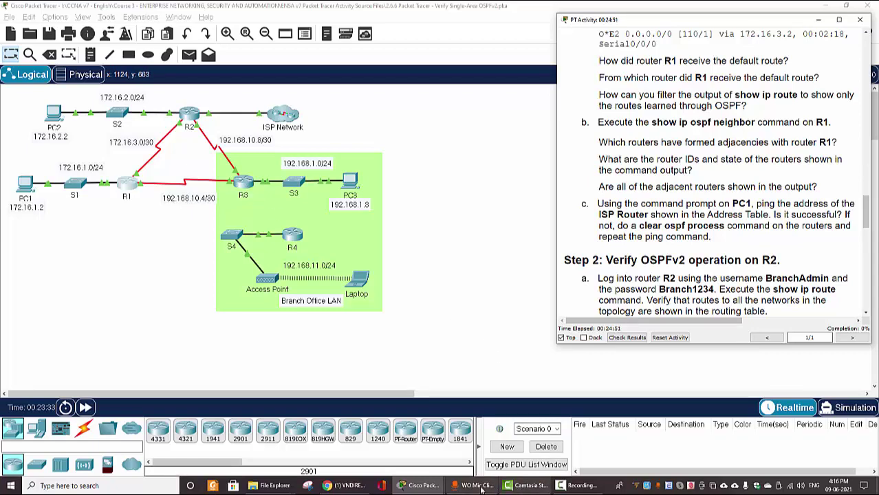
pyautogui.click(331, 433)
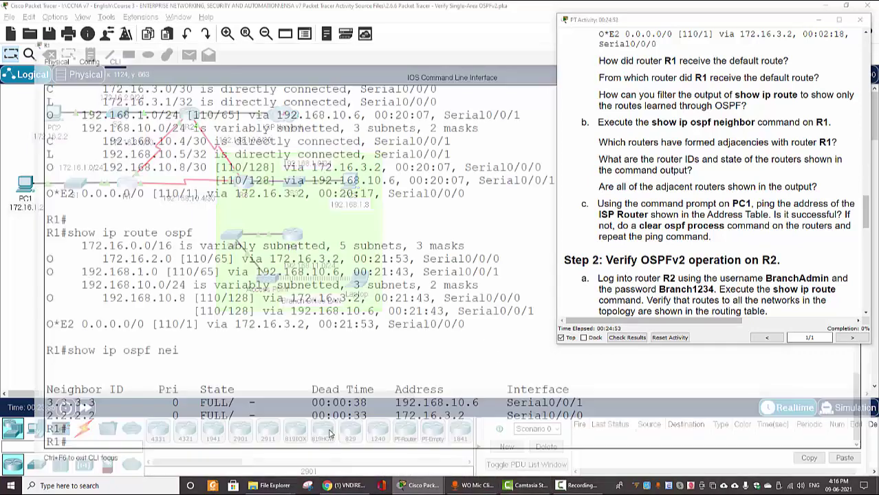
# Check the interface address of neighbor 2.2.2.2 and review both neighbor router IDs in R1's OSPF neighbor table.
pyautogui.moveTo(77, 394); pyautogui.dragTo(9, 394)
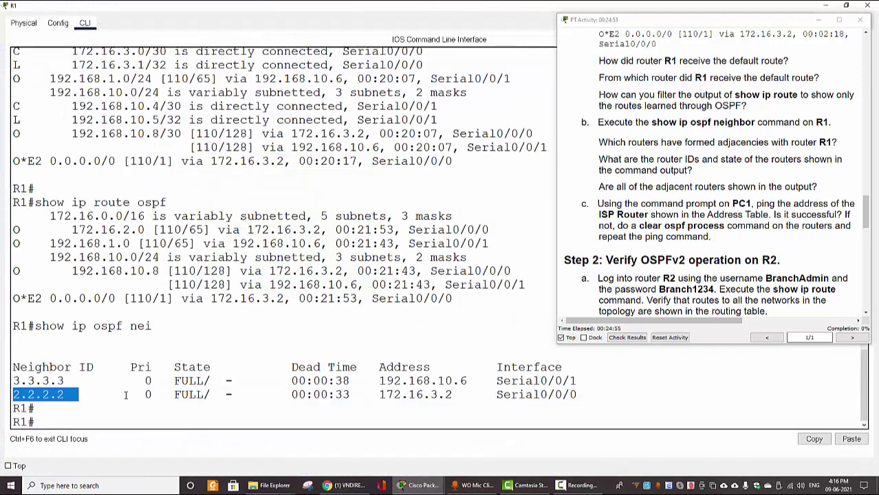
pyautogui.moveTo(379, 394); pyautogui.dragTo(460, 395)
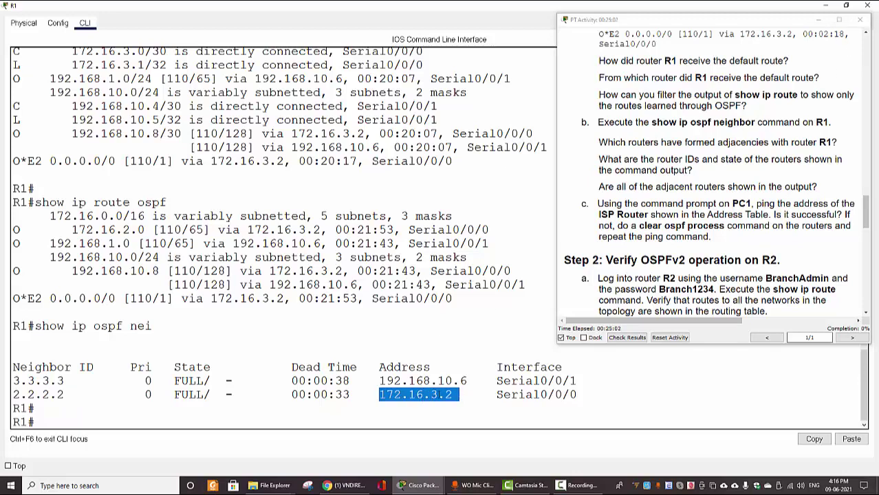
pyautogui.click(460, 394)
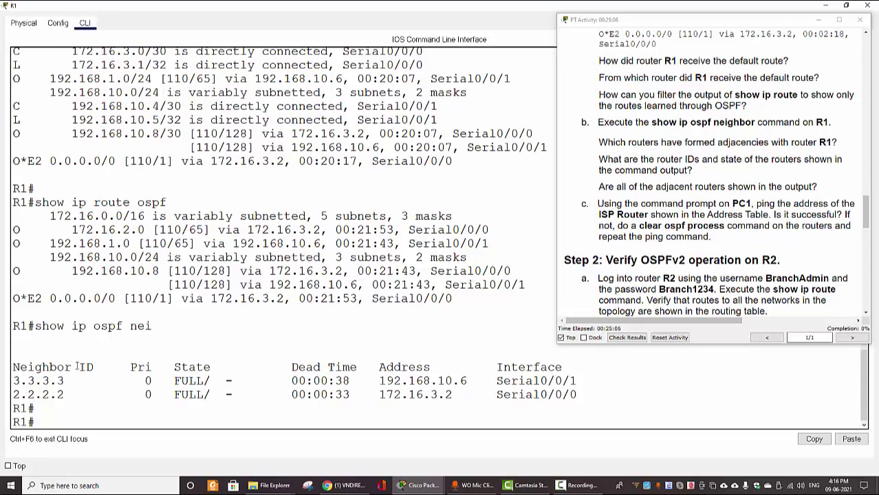
pyautogui.moveTo(71, 380); pyautogui.dragTo(12, 381)
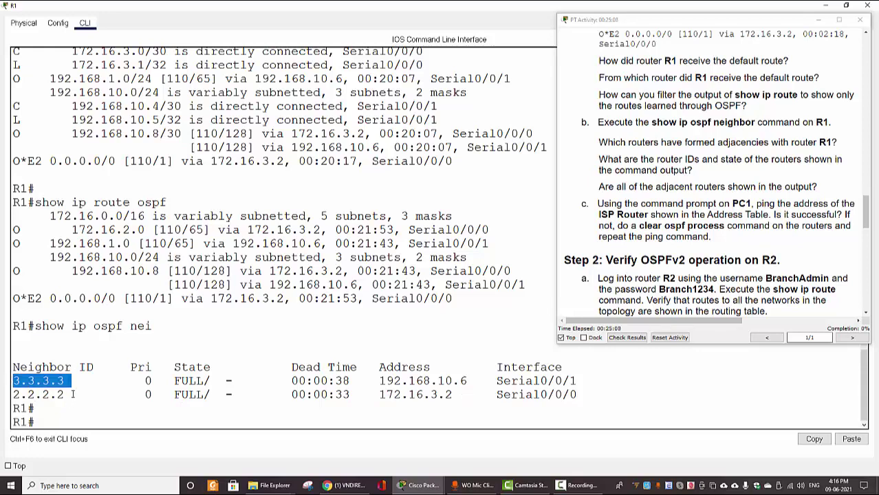
pyautogui.moveTo(70, 396); pyautogui.dragTo(13, 395)
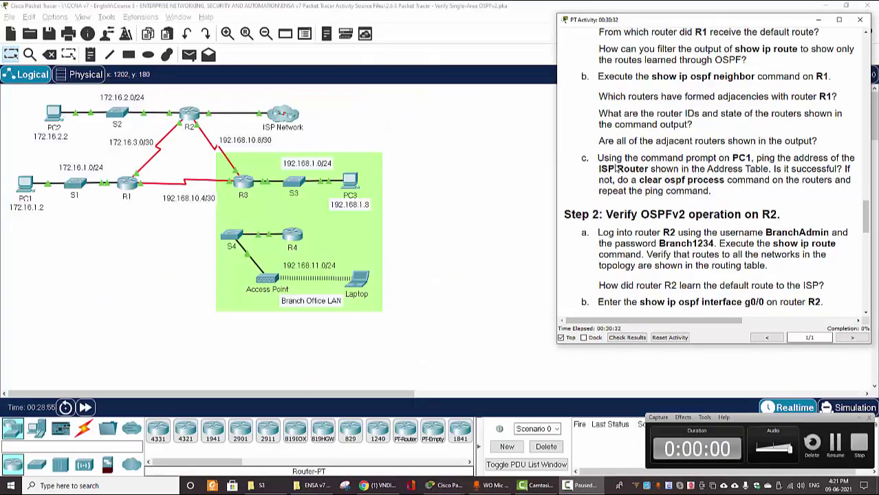
# Ping the ISP router at 64.100.54.5 from PC1's command prompt, review the replies in a widened window, and close PC1.
pyautogui.moveTo(597, 157); pyautogui.dragTo(753, 159)
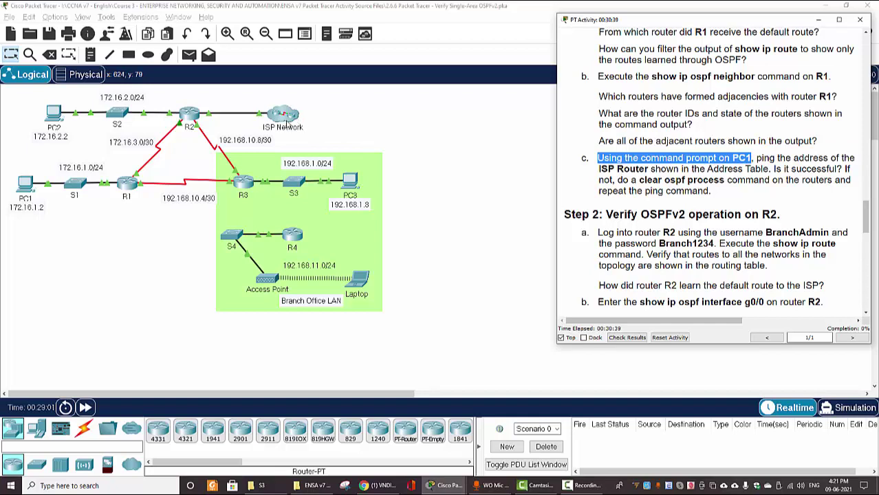
pyautogui.click(25, 183)
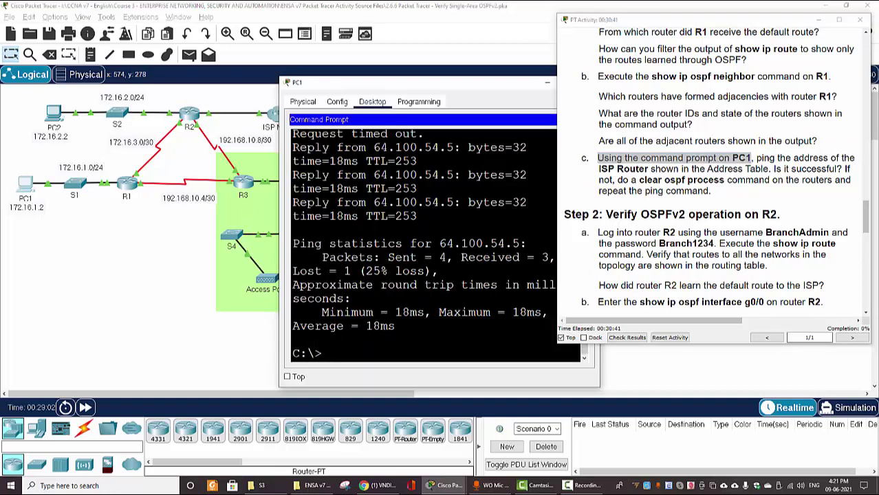
pyautogui.press('Up')
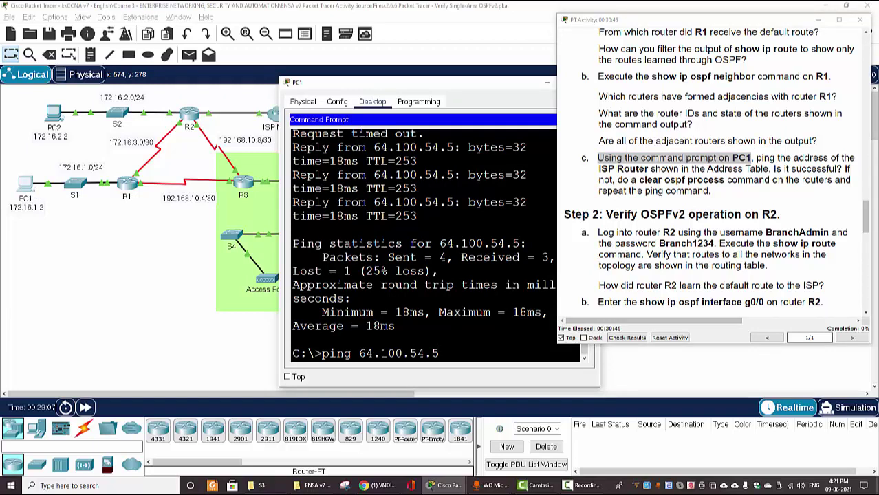
pyautogui.press('Return')
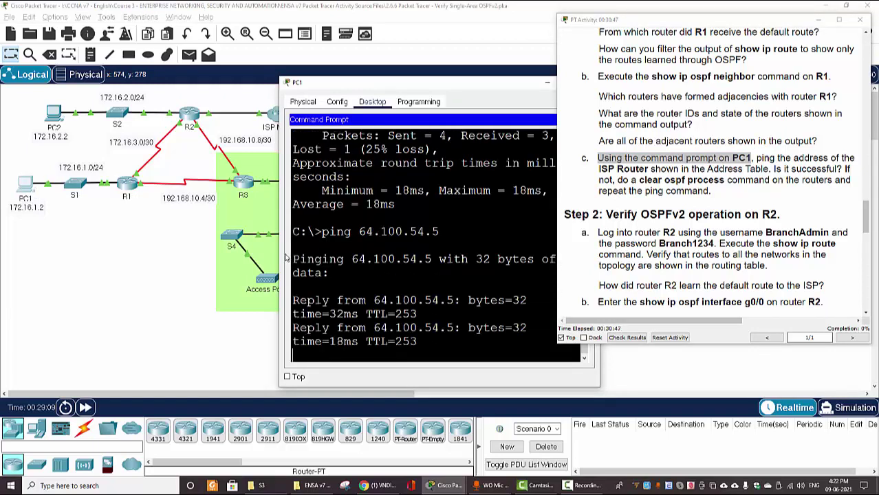
pyautogui.moveTo(279, 256); pyautogui.dragTo(117, 259)
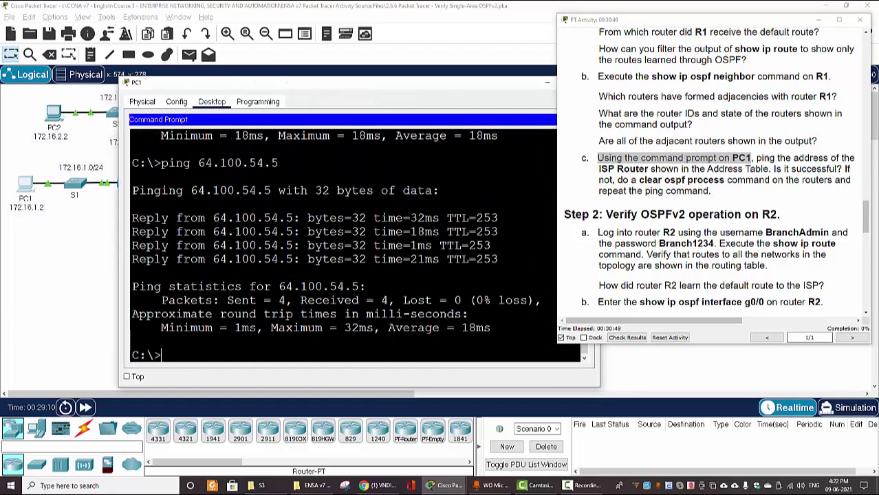
pyautogui.moveTo(132, 217); pyautogui.dragTo(404, 260)
pyautogui.hotkey('alt', 'F4')
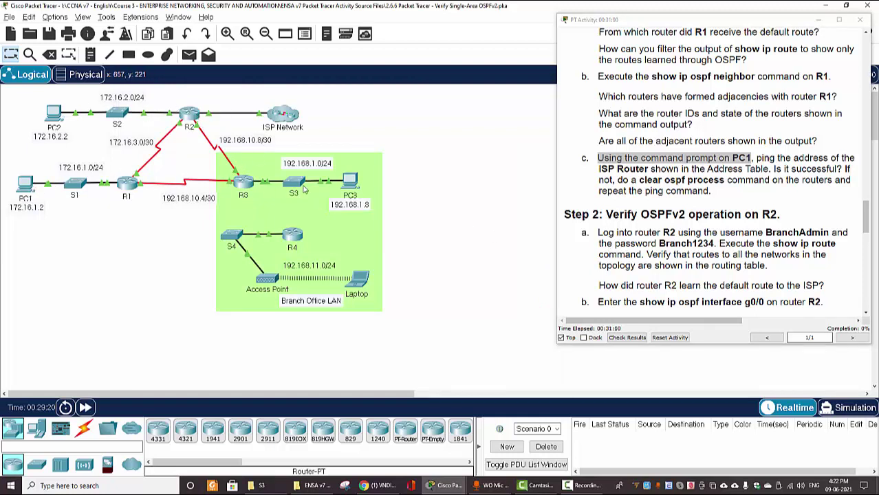
# Read the Step 2 instructions for verifying OSPFv2 on R2, and open R2's command line in a maximized window.
pyautogui.click(672, 260)
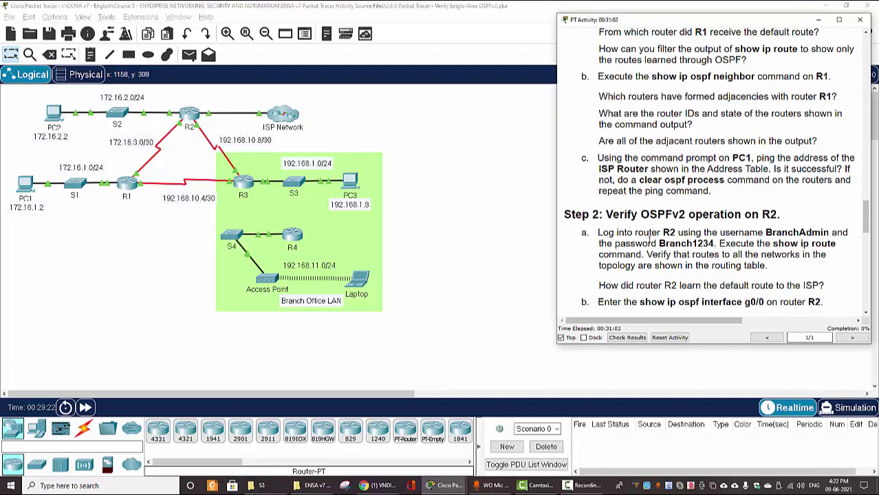
pyautogui.scroll(-3, 579, 214)
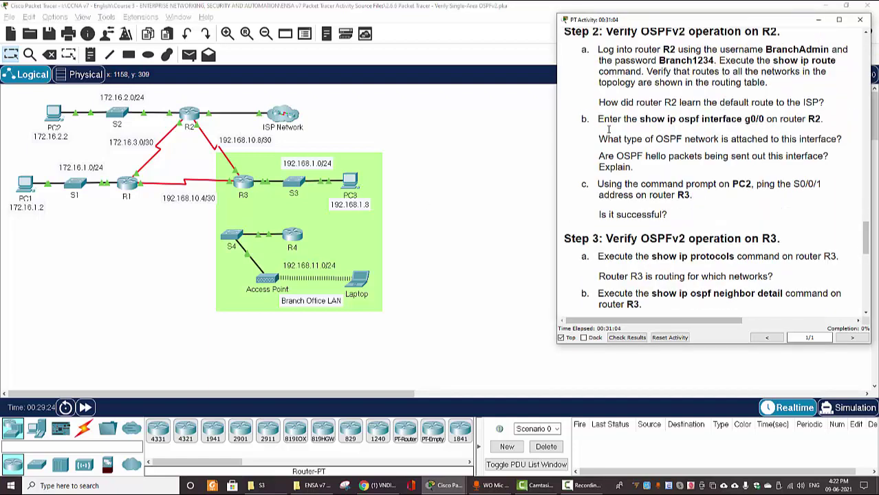
pyautogui.moveTo(605, 77); pyautogui.dragTo(781, 79)
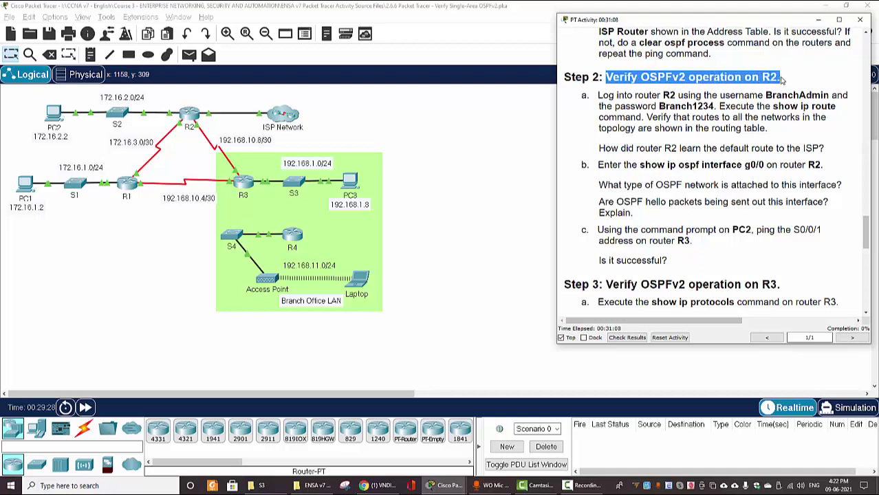
pyautogui.click(722, 108)
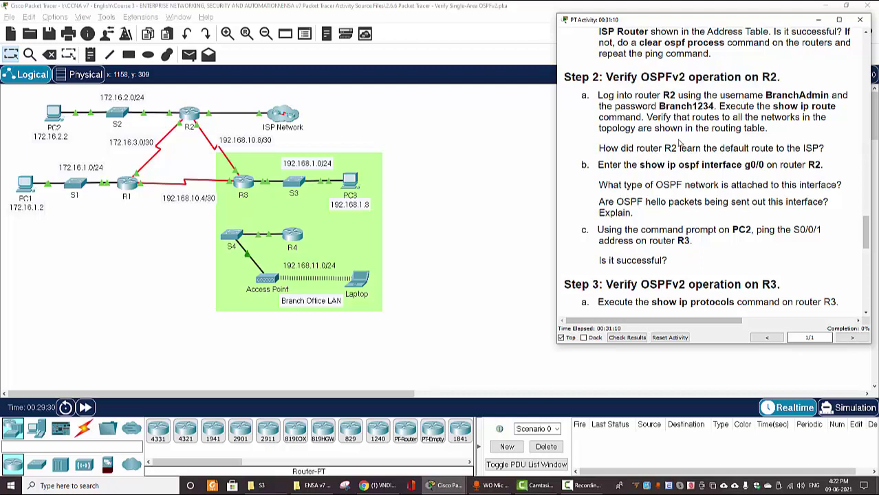
pyautogui.click(187, 114)
pyautogui.click(363, 102)
pyautogui.moveTo(436, 82); pyautogui.dragTo(174, 25)
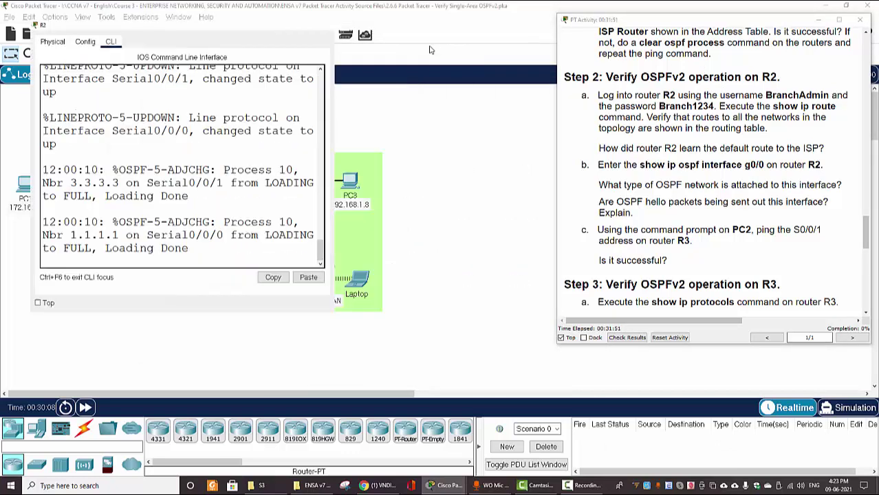
pyautogui.press('super+Up')
# Log in to R2 with the username BranchAdmin and the account password given in the instructions.
pyautogui.press('Return')
pyautogui.press('Return')
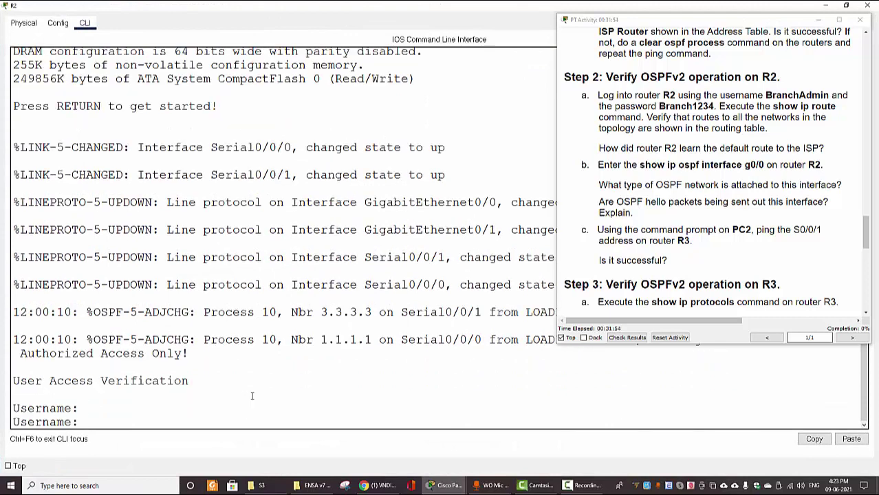
pyautogui.write('BranchAdmin')
pyautogui.press('Return')
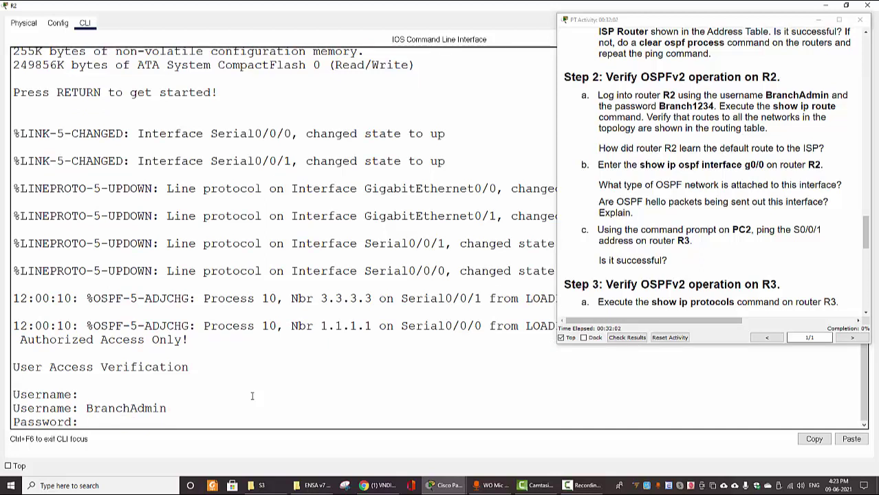
pyautogui.press('Return')
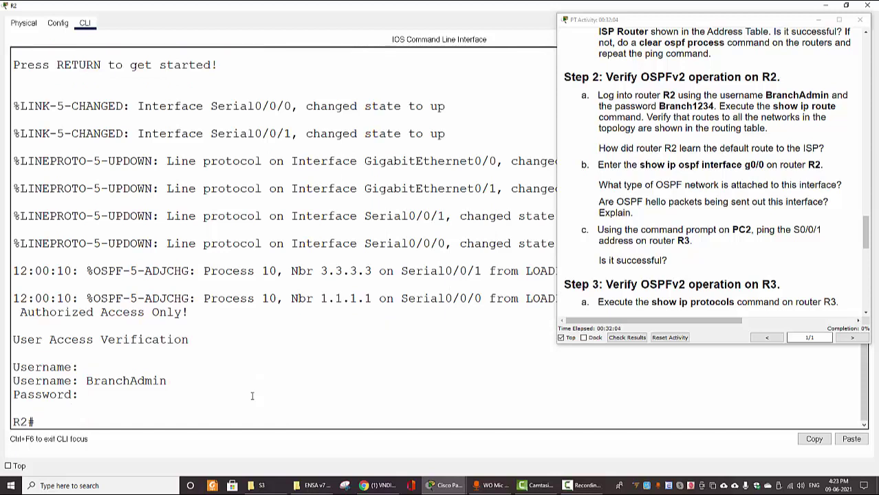
# Run sh ip route on R2 to display its routing table.
pyautogui.press('Return')
pyautogui.press('Return')
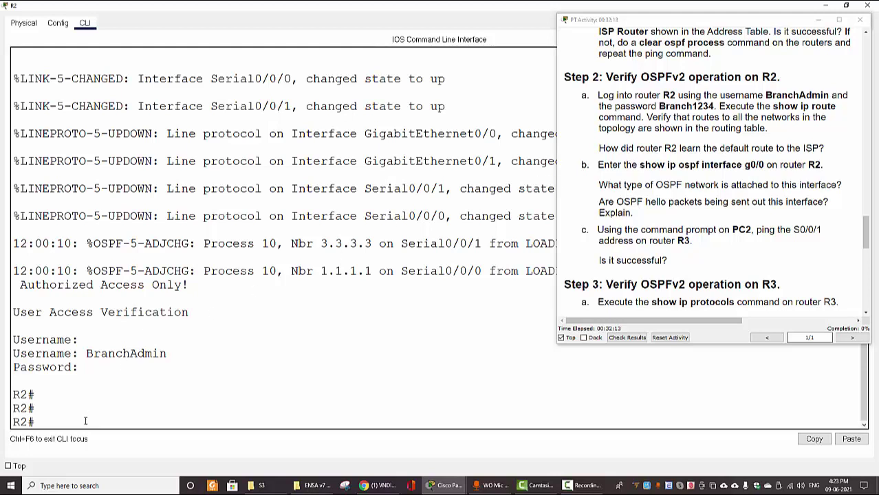
pyautogui.write('sh ip route')
pyautogui.press('Return')
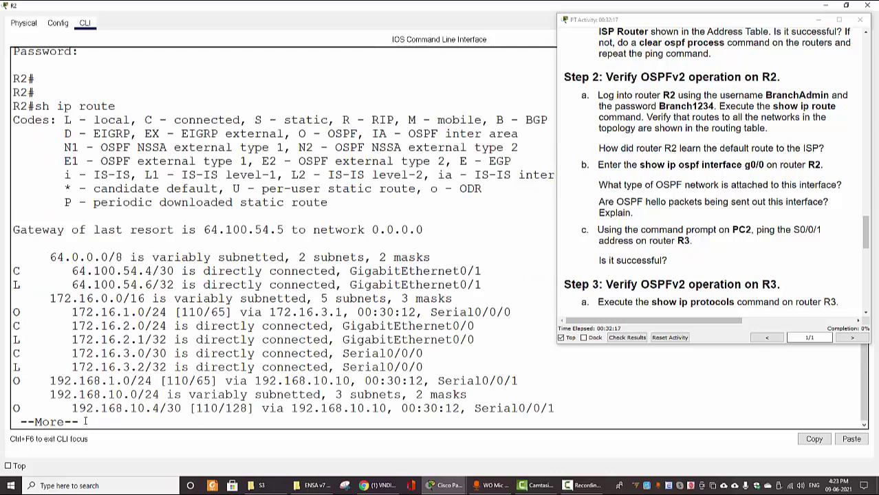
# Display the rest of R2's routing table and examine how R2 learned the default route to the ISP.
pyautogui.press('Return')
pyautogui.press('Return')
pyautogui.press('Return')
pyautogui.press('Return')
pyautogui.press('Return')
pyautogui.press('Return')
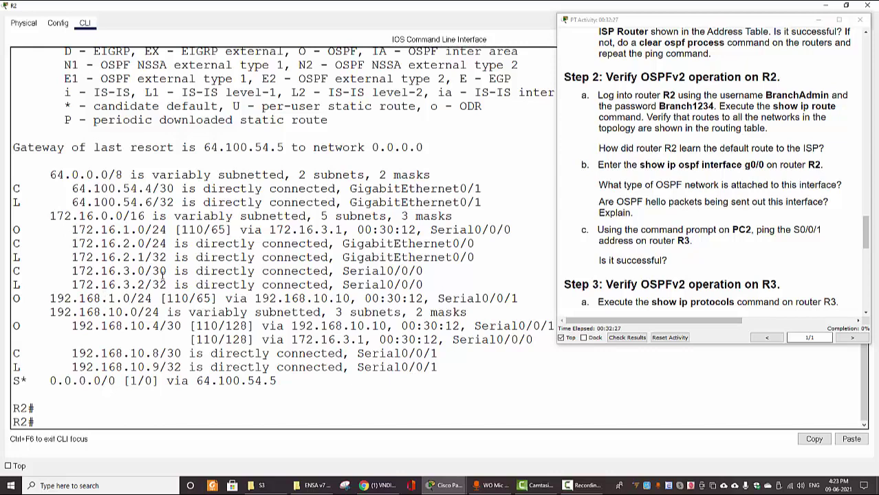
pyautogui.click(600, 148)
pyautogui.moveTo(600, 148); pyautogui.dragTo(827, 154)
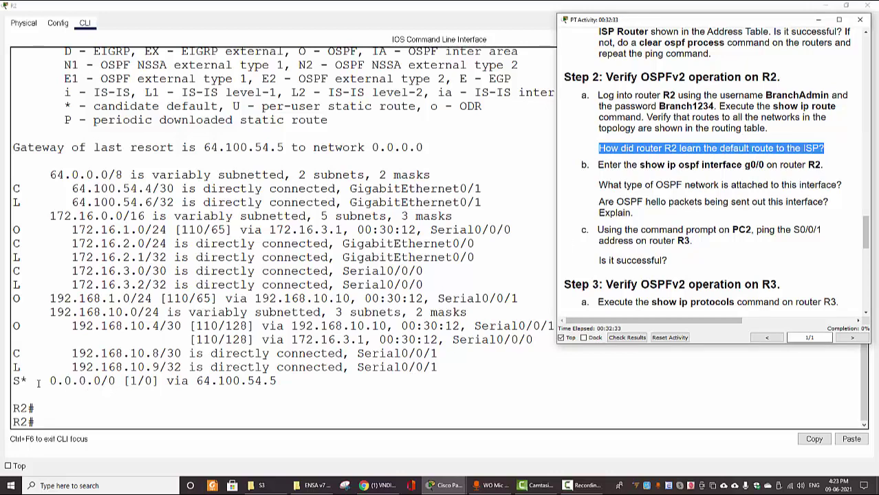
pyautogui.moveTo(16, 382); pyautogui.dragTo(263, 385)
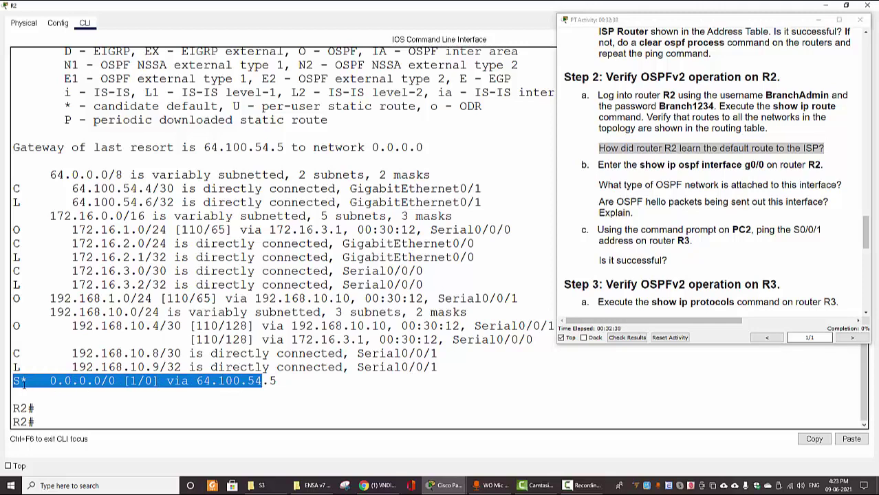
pyautogui.click(56, 383)
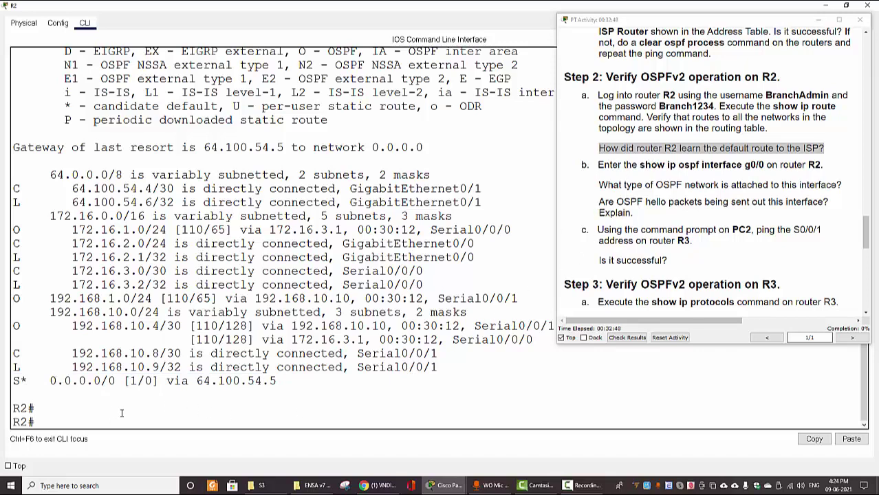
# Run show ip ospf int g0/0 on R2 to display the interface's OSPF details.
pyautogui.write('show ip ospf int')
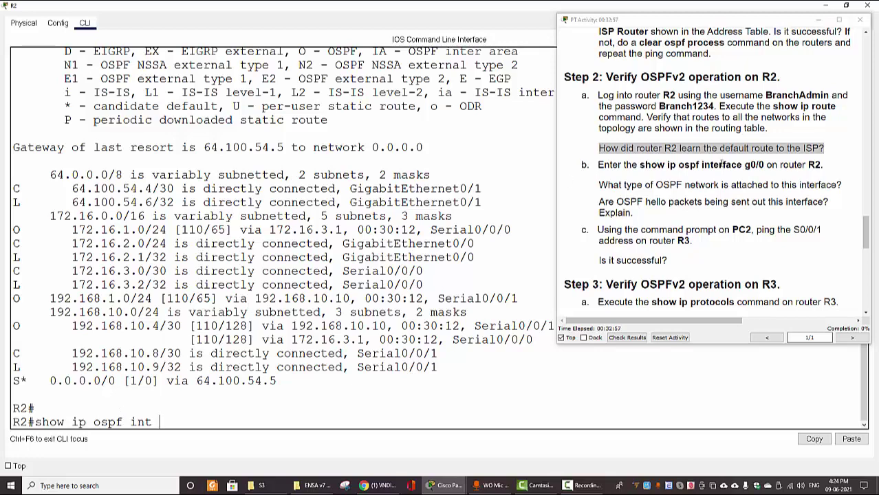
pyautogui.write(' g0/0')
pyautogui.press('Return')
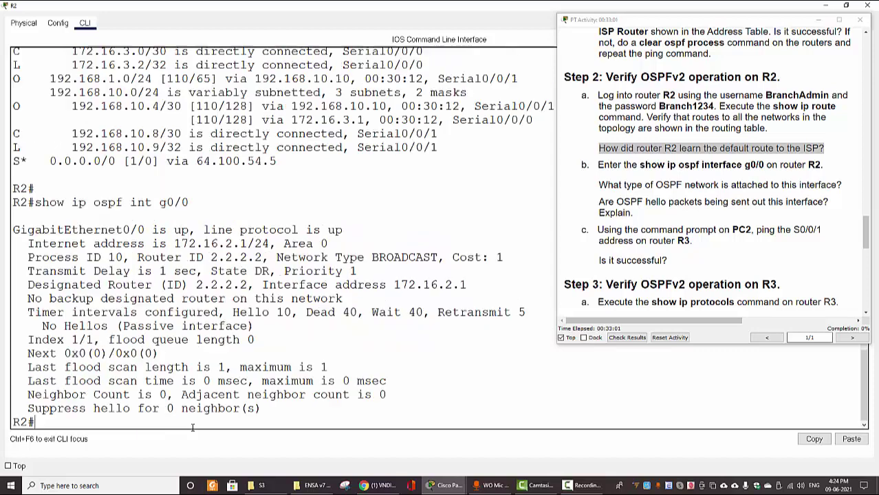
pyautogui.press('Return')
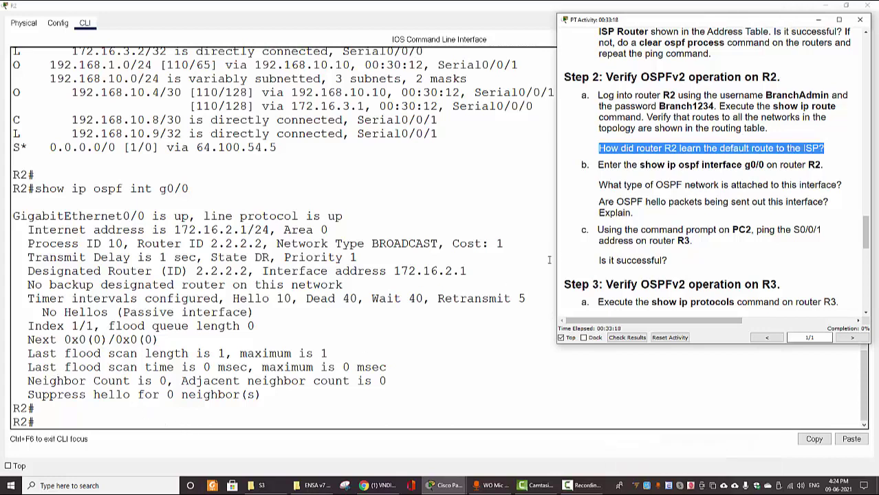
# Examine the g0/0 output for the OSPF network type and whether hello packets are sent out of the interface.
pyautogui.click(619, 187)
pyautogui.moveTo(598, 186); pyautogui.dragTo(838, 189)
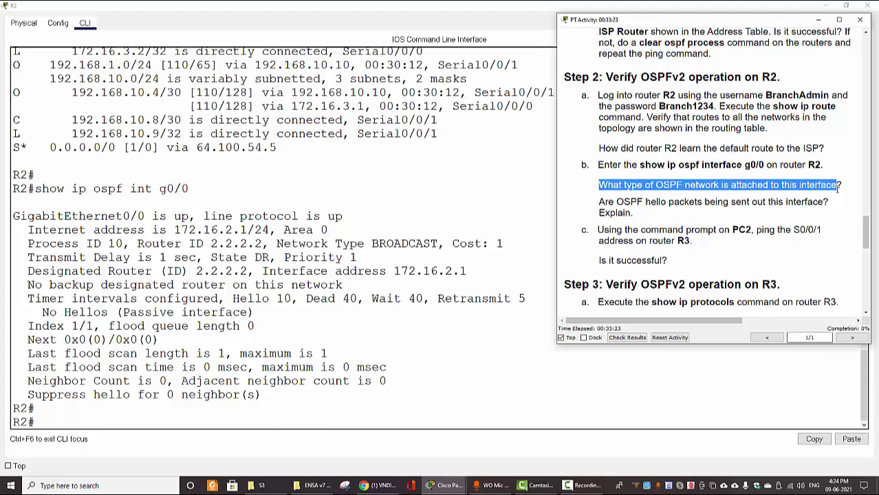
pyautogui.moveTo(278, 245); pyautogui.dragTo(437, 244)
pyautogui.click(629, 206)
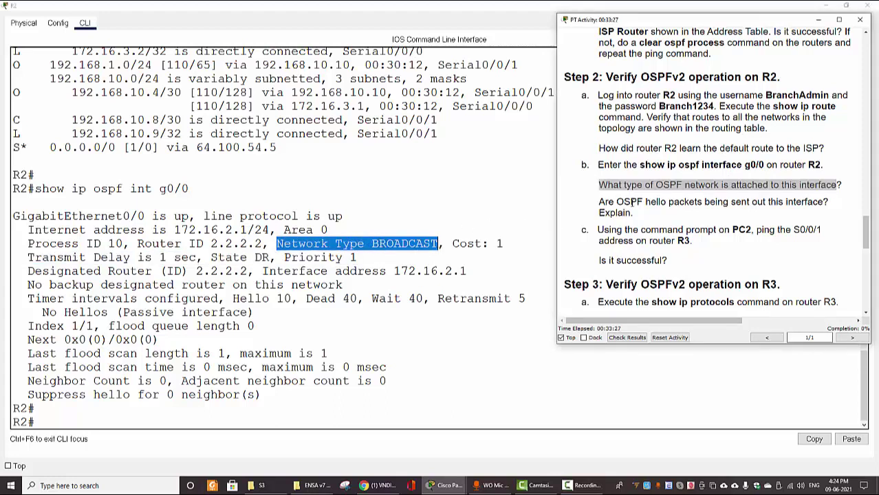
pyautogui.moveTo(599, 203); pyautogui.dragTo(806, 217)
pyautogui.click(283, 257)
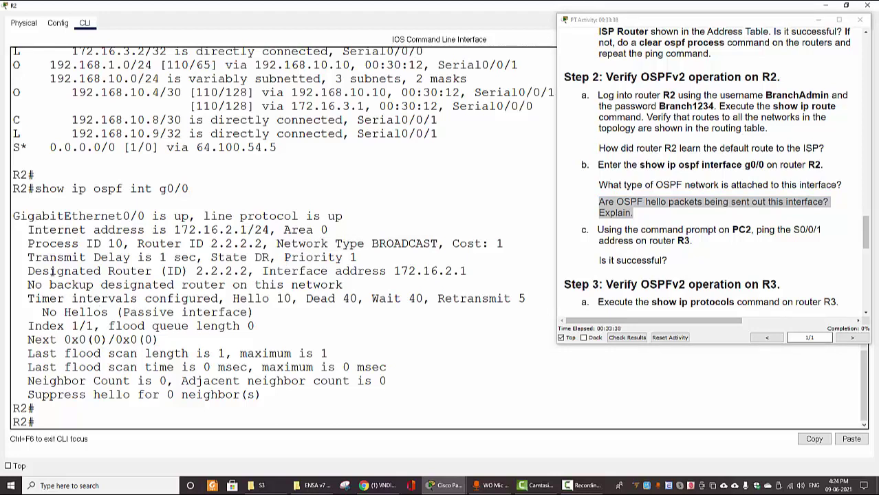
pyautogui.moveTo(123, 312); pyautogui.dragTo(249, 312)
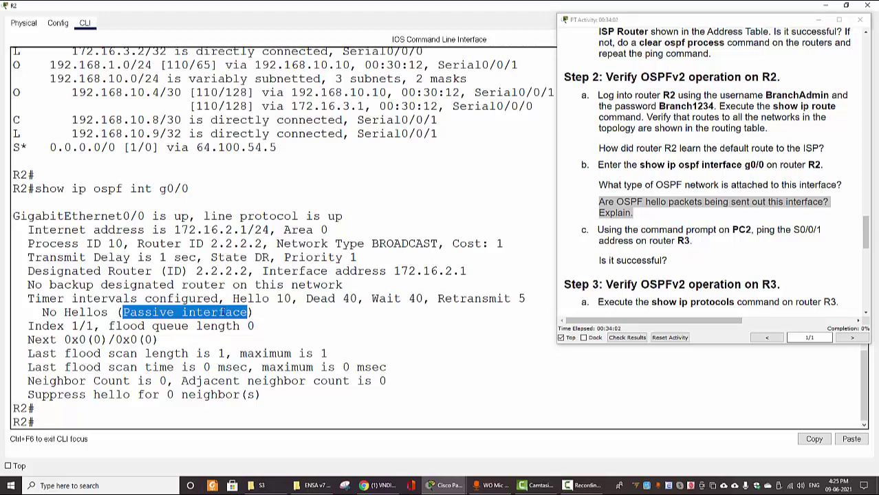
pyautogui.click(199, 321)
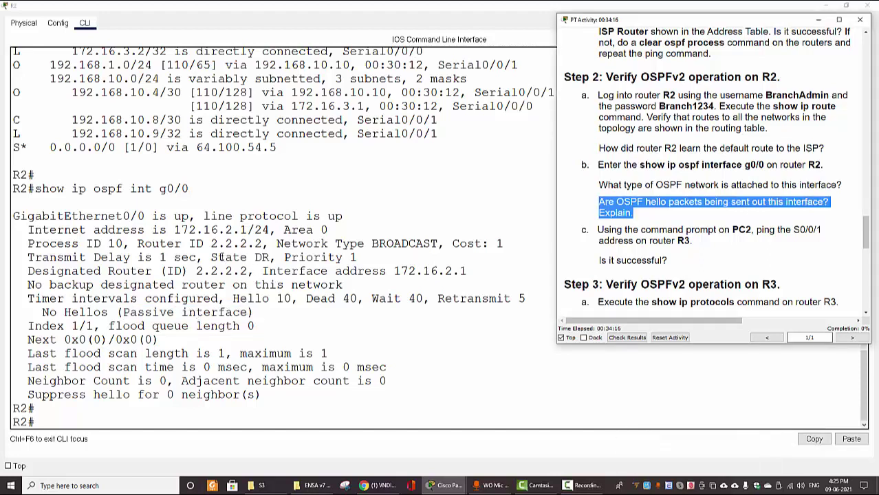
# Read the PC2 ping instruction and look up R3's S0/0/1 address in the address table.
pyautogui.click(610, 274)
pyautogui.moveTo(732, 229); pyautogui.dragTo(823, 236)
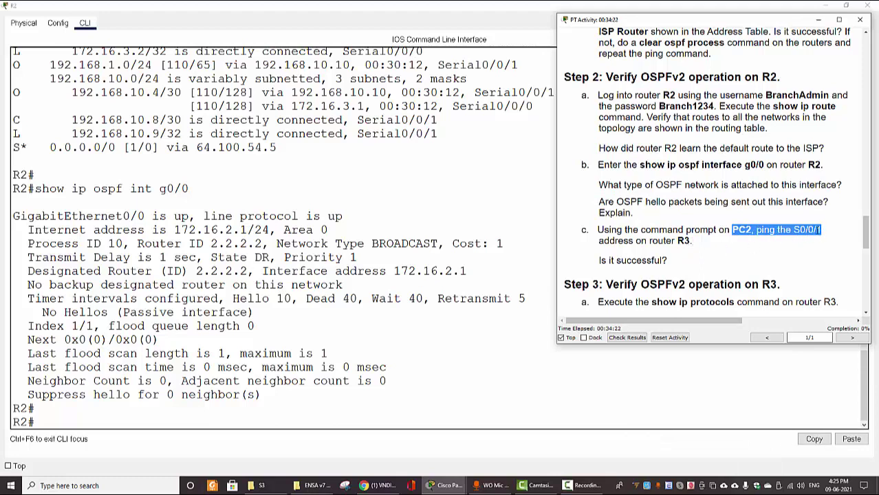
pyautogui.click(820, 234)
pyautogui.moveTo(865, 241); pyautogui.dragTo(856, 79)
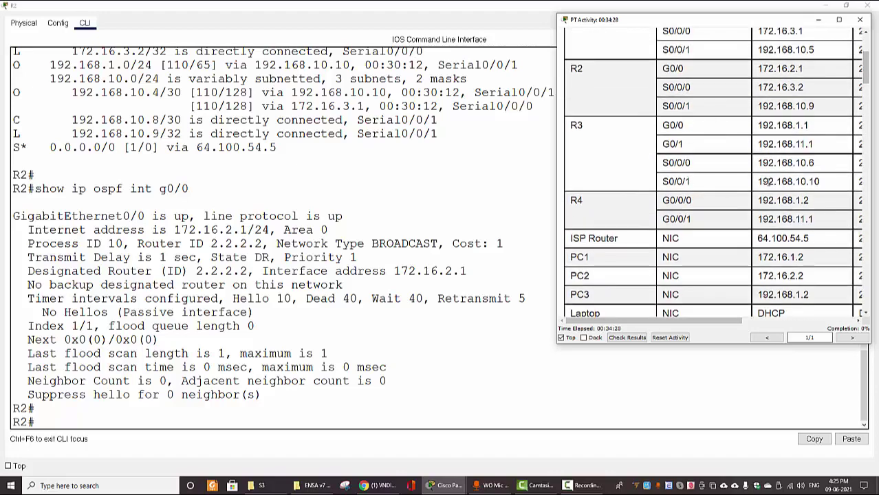
pyautogui.moveTo(761, 180)
pyautogui.mouseDown()
pyautogui.moveTo(812, 183)
pyautogui.moveTo(768, 190)
pyautogui.mouseUp()
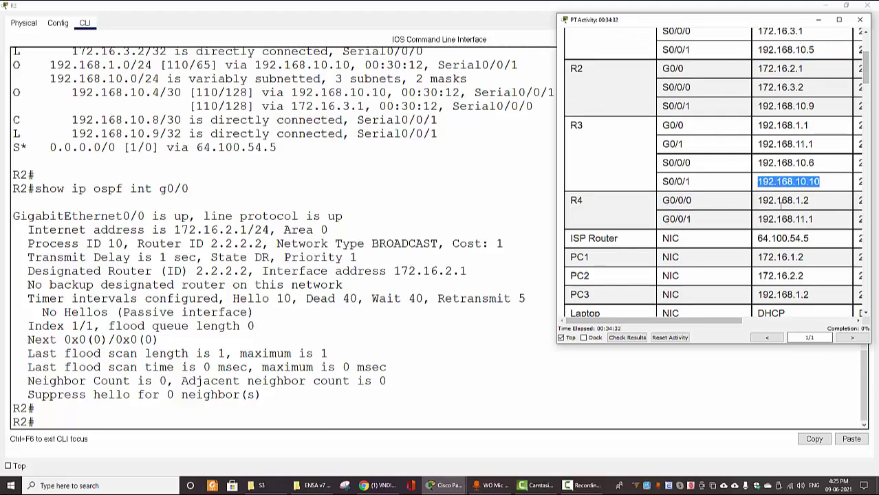
pyautogui.click(812, 439)
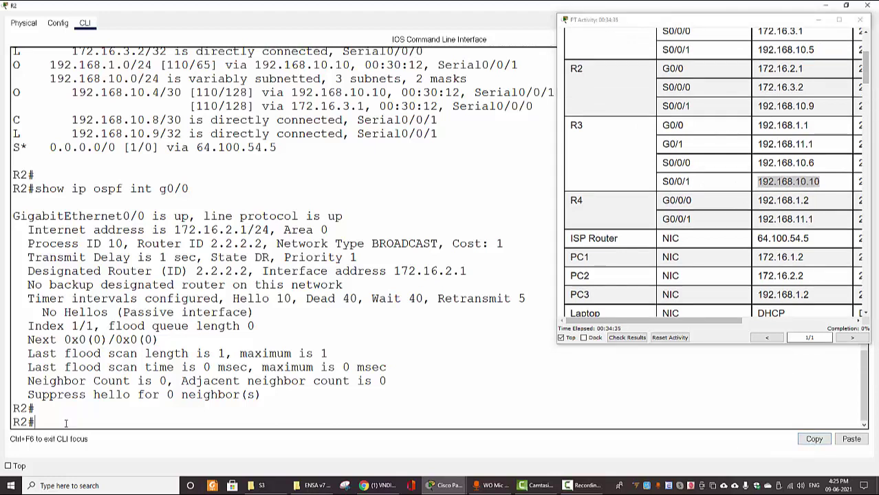
# Minimize the R2 window and open the command prompt on PC2.
pyautogui.click(826, 4)
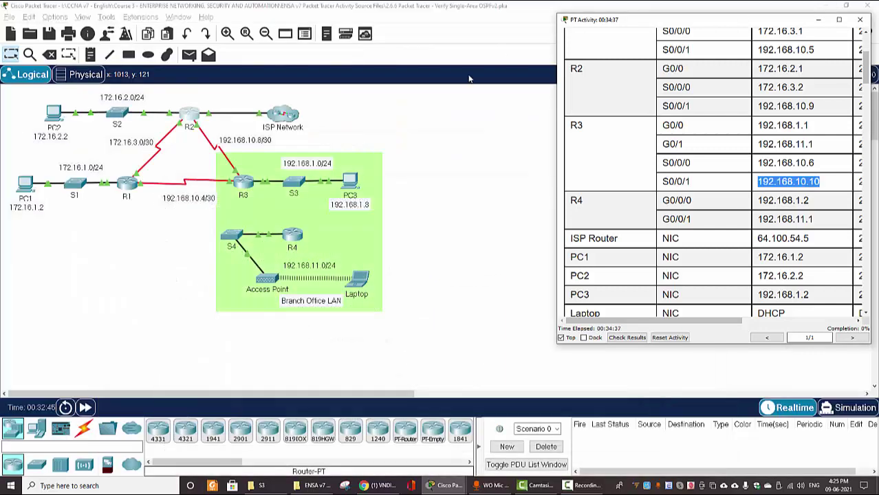
pyautogui.click(54, 116)
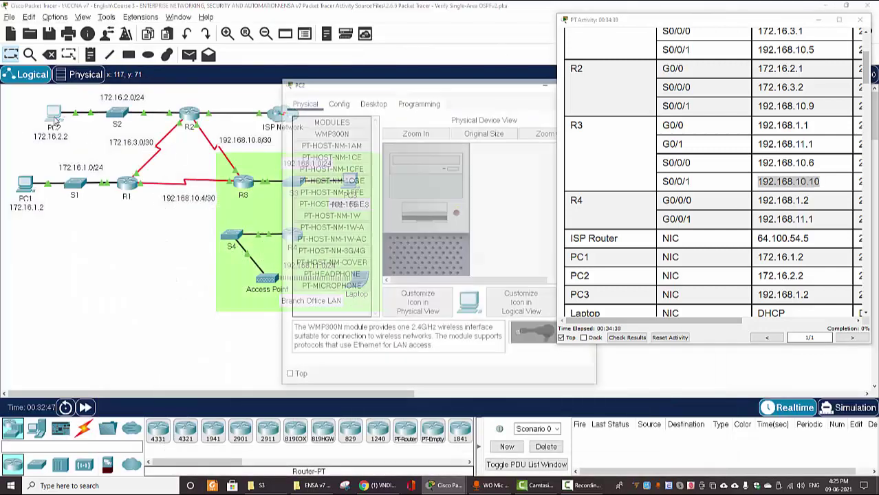
pyautogui.click(363, 104)
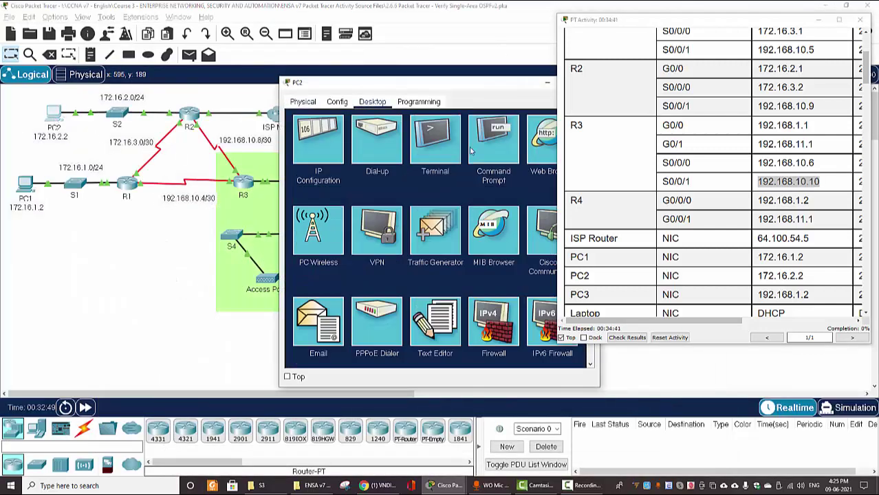
pyautogui.click(493, 141)
# Try to ping R3's S0/0/1 interface from PC2 using the pasted clipboard contents.
pyautogui.write('ping')
pyautogui.rightClick(377, 168)
pyautogui.click(377, 180)
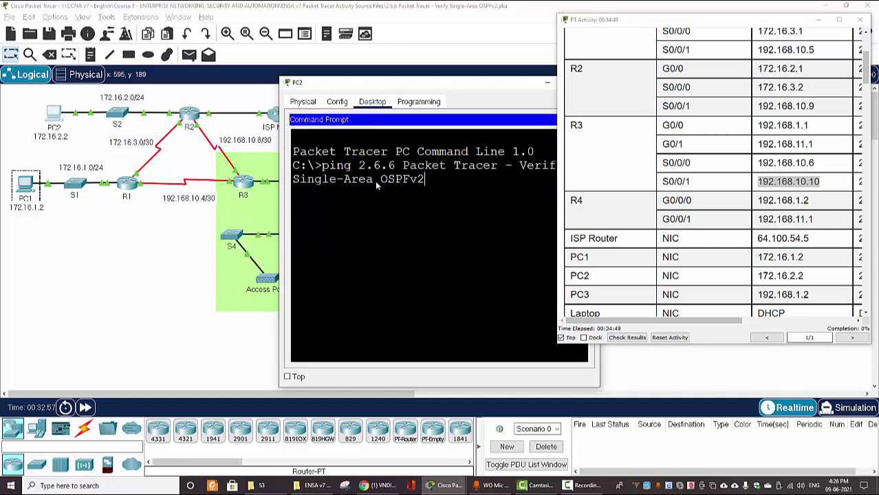
pyautogui.press('Return')
pyautogui.press('Return')
# Ping R3's S0/0/1 address 192.168.10.10 from PC2 and review the replies in a widened window.
pyautogui.write('ping')
pyautogui.doubleClick(783, 182)
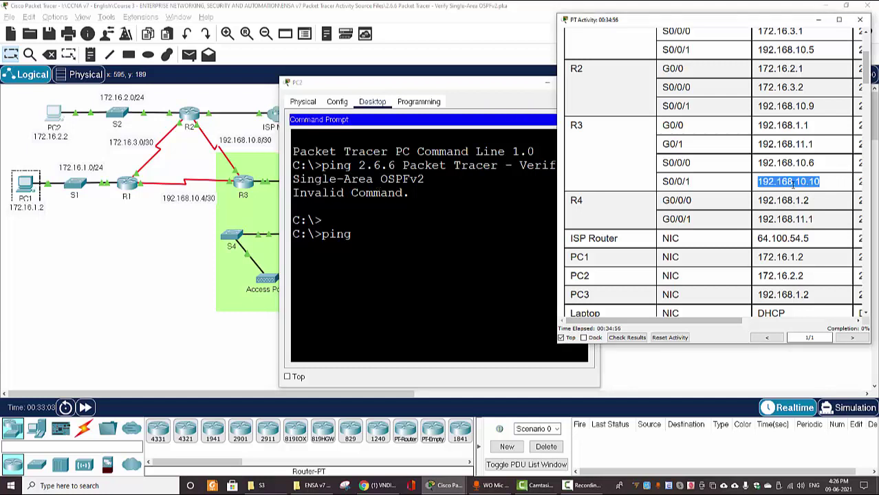
pyautogui.click(382, 238)
pyautogui.rightClick(382, 237)
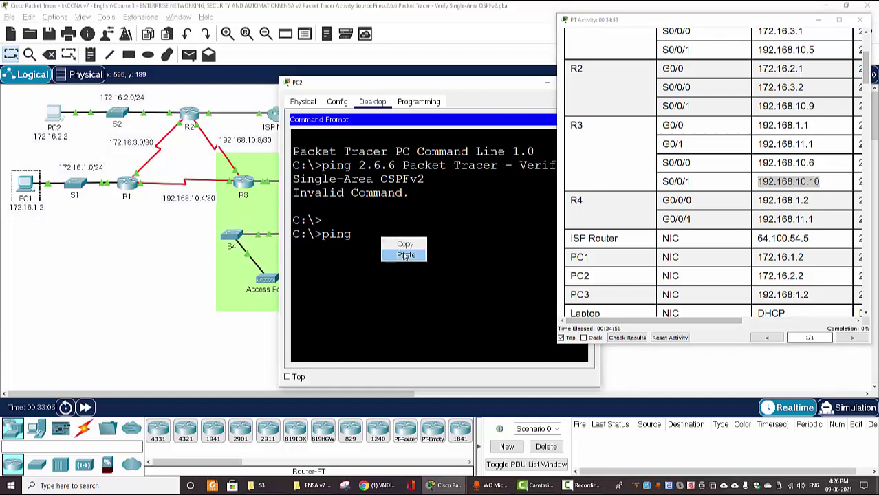
pyautogui.click(404, 253)
pyautogui.press('Return')
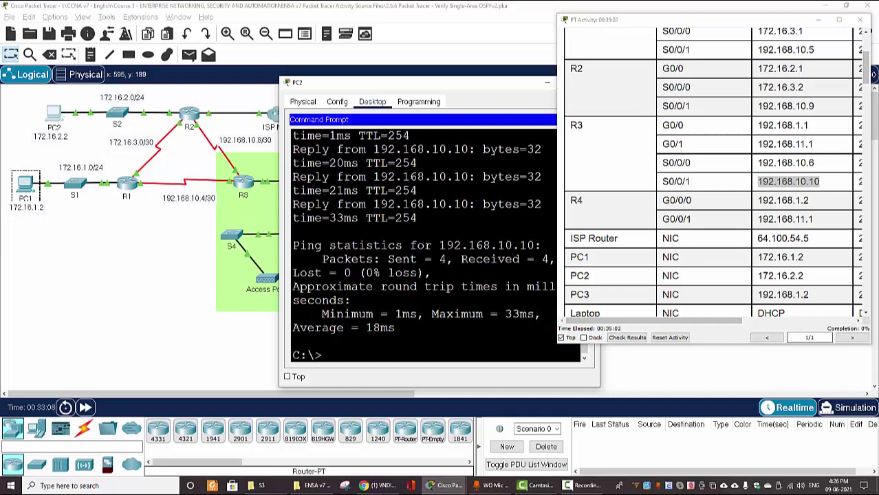
pyautogui.moveTo(281, 199); pyautogui.dragTo(137, 199)
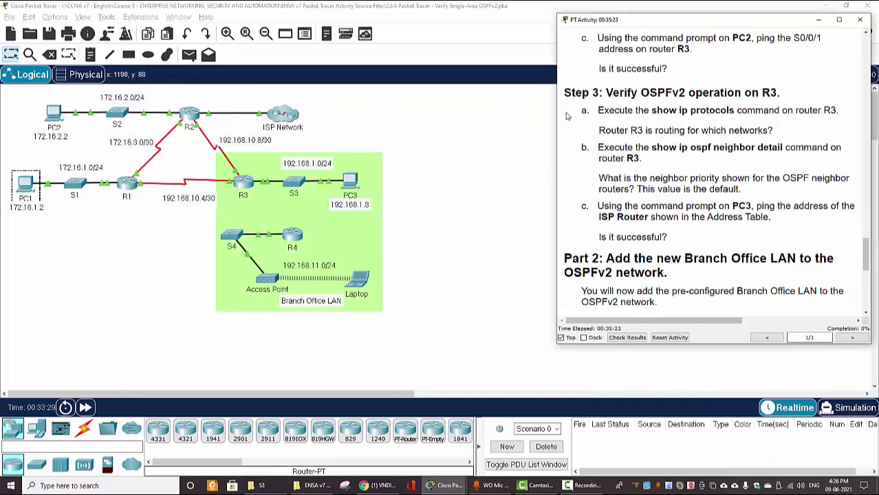
# Read the Step 3 instructions for verifying OSPFv2 on R3, and open R3's command line in a maximized window.
pyautogui.moveTo(563, 92); pyautogui.dragTo(782, 96)
pyautogui.click(738, 130)
pyautogui.click(247, 188)
pyautogui.click(485, 254)
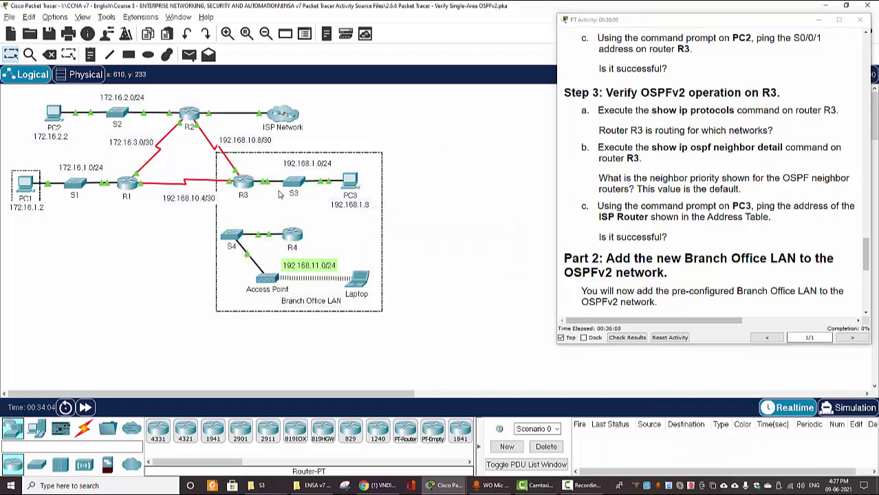
pyautogui.click(245, 187)
pyautogui.click(364, 101)
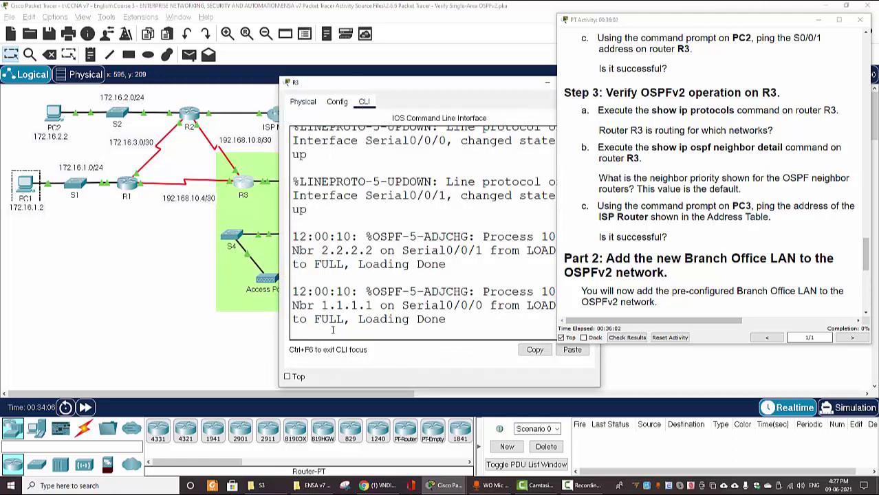
pyautogui.doubleClick(446, 82)
pyautogui.press('Return')
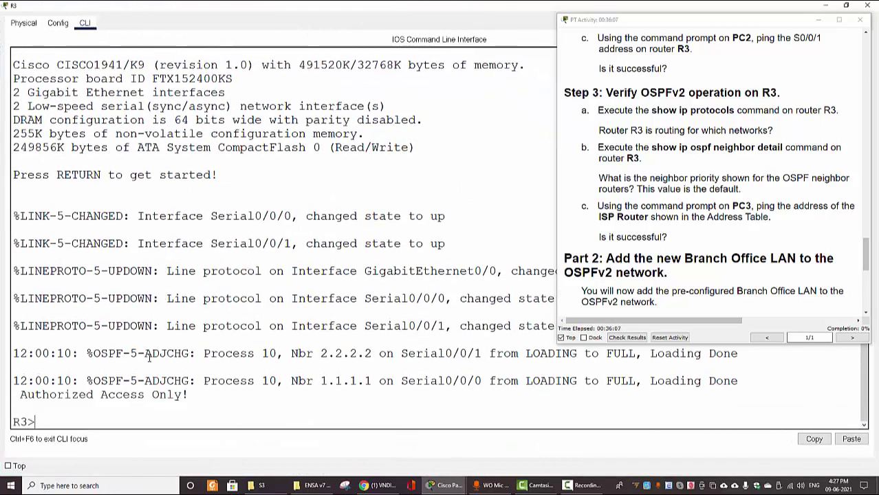
# Enter privileged EXEC mode on R3 and run show ip protocols.
pyautogui.press('Return')
pyautogui.write('en')
pyautogui.press('Return')
pyautogui.write('show ip pro')
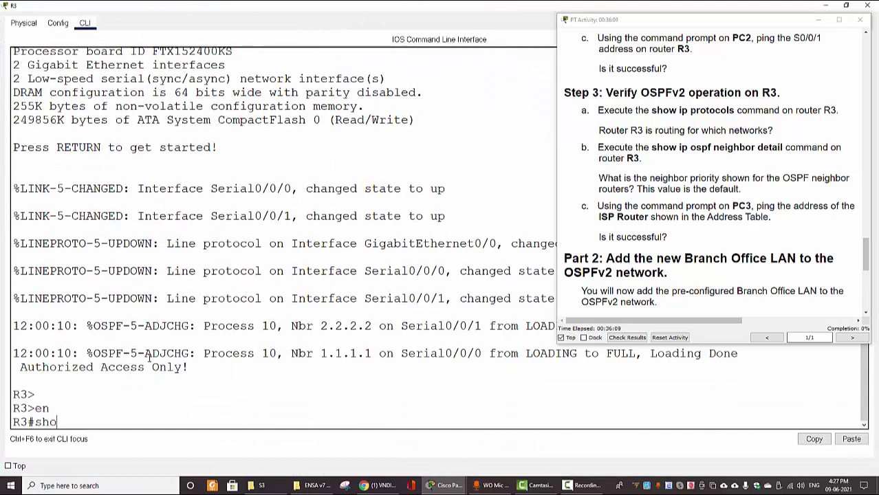
pyautogui.press('Tab')
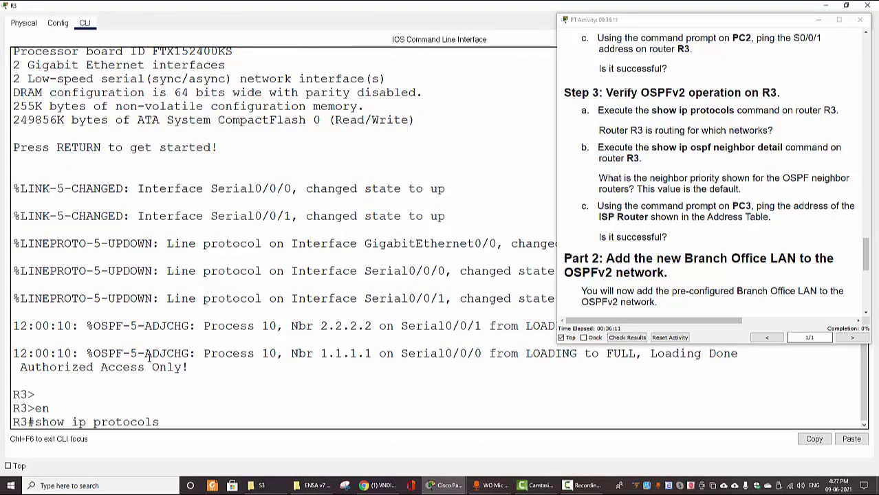
pyautogui.press('Return')
pyautogui.press('Return')
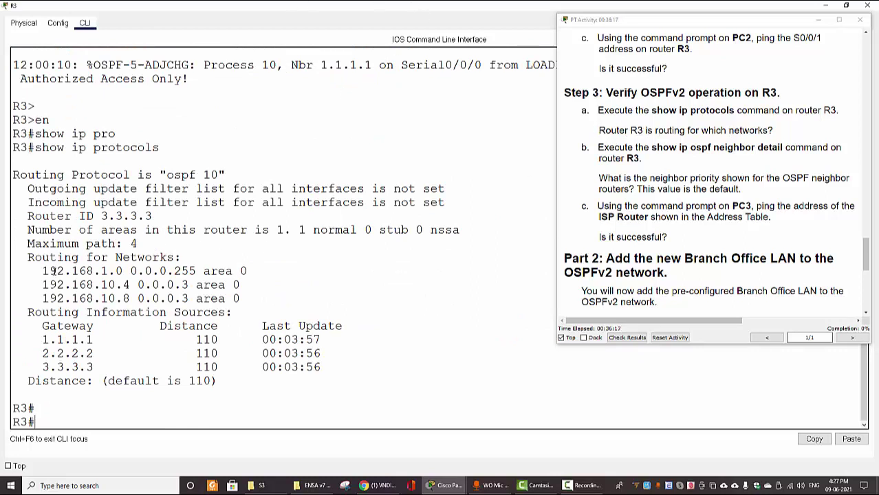
# Examine the networks, wildcard masks and areas that R3 is routing for in the show ip protocols output.
pyautogui.moveTo(35, 259); pyautogui.dragTo(249, 297)
pyautogui.click(250, 298)
pyautogui.moveTo(43, 271); pyautogui.dragTo(130, 298)
pyautogui.click(103, 276)
pyautogui.click(117, 271)
pyautogui.moveTo(189, 298); pyautogui.dragTo(137, 298)
pyautogui.moveTo(190, 285); pyautogui.dragTo(250, 273)
pyautogui.click(334, 271)
# Read instruction 3b, run show ip ospf nei de on R3, and page through to the end of the output.
pyautogui.click(670, 146)
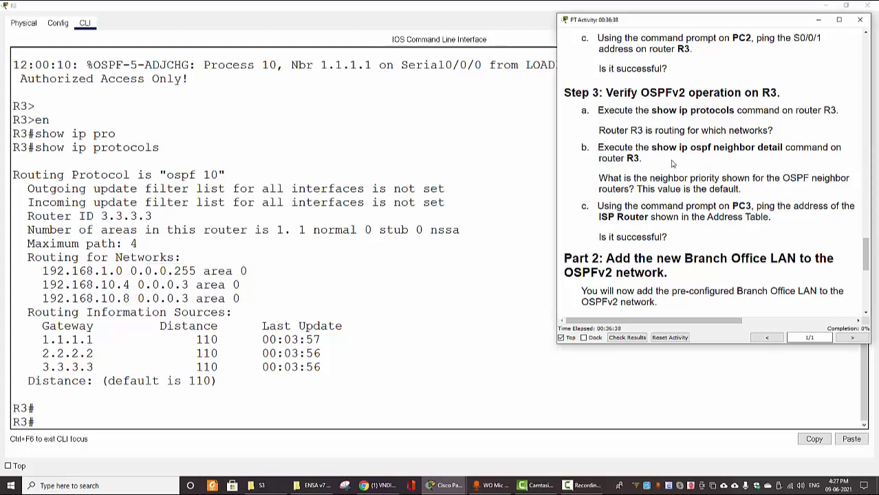
pyautogui.moveTo(652, 147); pyautogui.dragTo(784, 144)
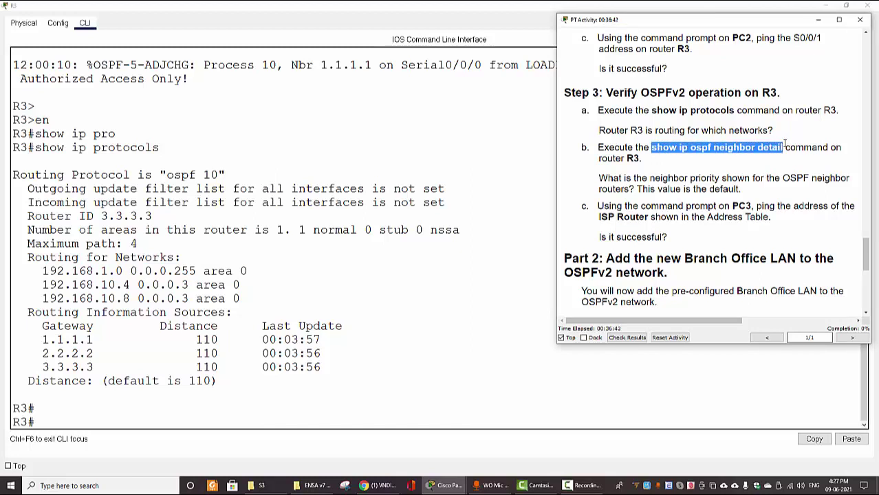
pyautogui.click(654, 178)
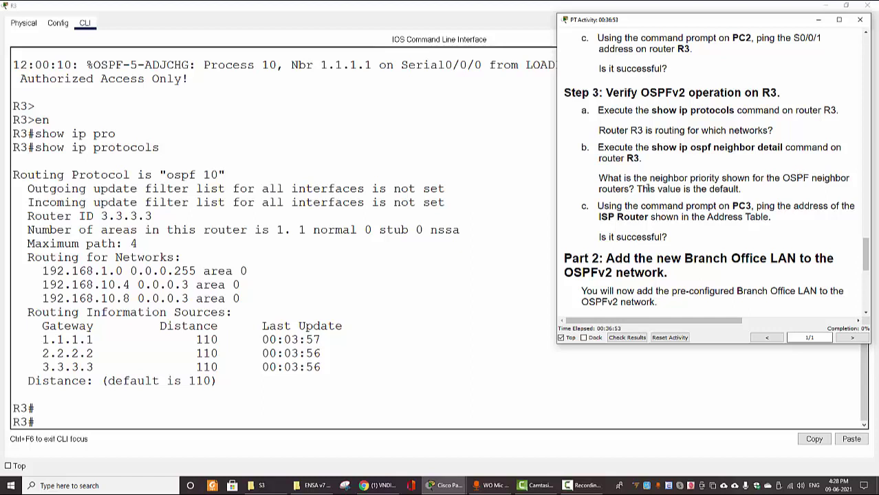
pyautogui.click(73, 423)
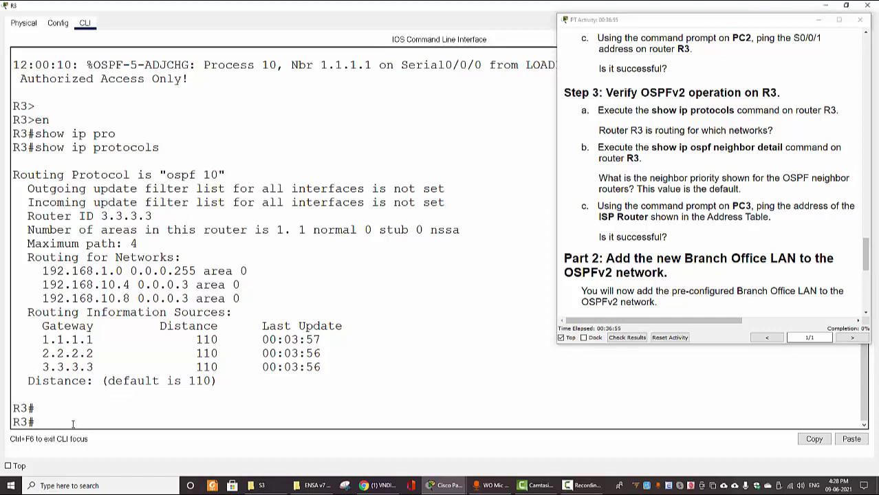
pyautogui.write('show ip ospf')
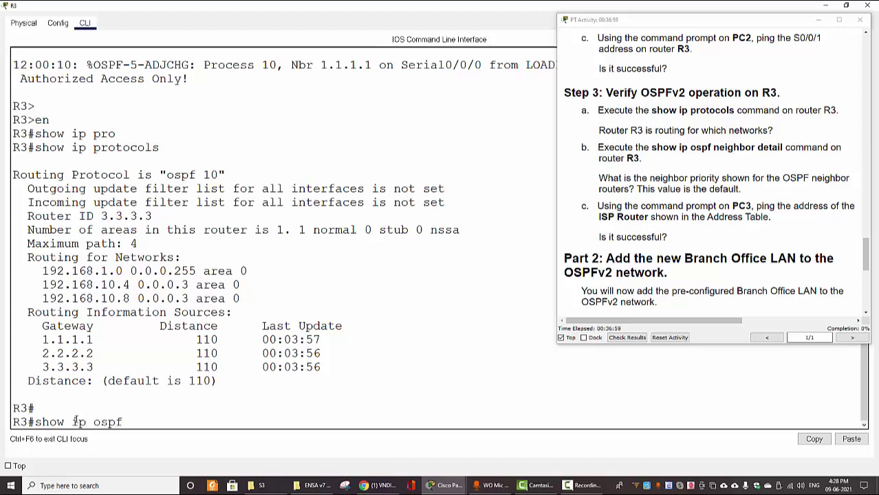
pyautogui.write(' nei de')
pyautogui.press('Return')
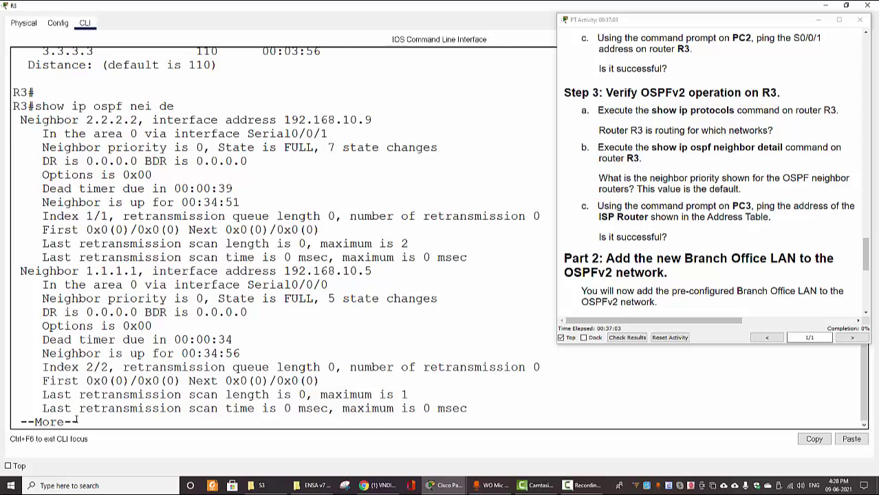
pyautogui.press('Return')
pyautogui.press('Return')
pyautogui.press('Return')
pyautogui.press('Return')
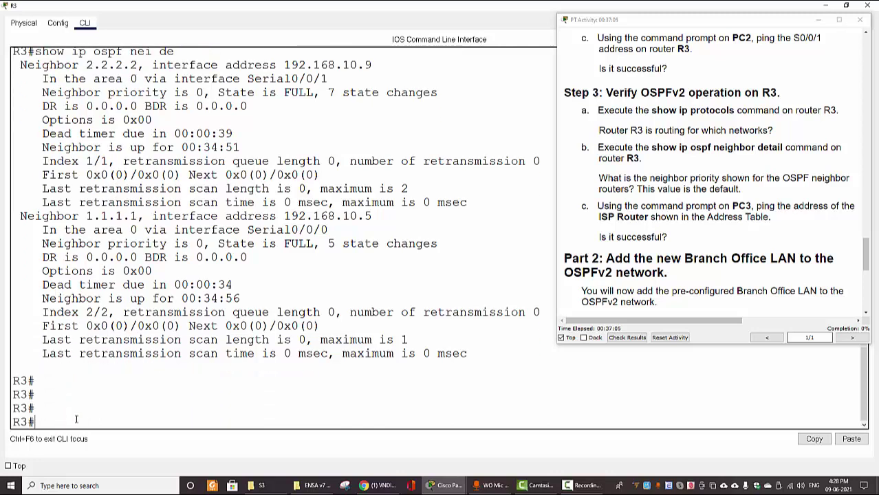
# Examine the neighbor priority shown for OSPF neighbors 2.2.2.2 and 1.1.1.1 on R3, and minimize the router's window.
pyautogui.scroll(2, 112, 179)
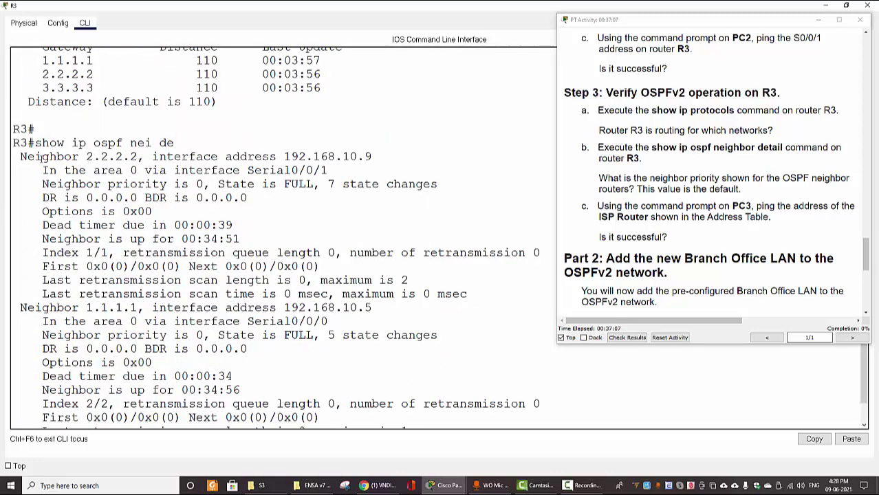
pyautogui.moveTo(22, 158); pyautogui.dragTo(140, 157)
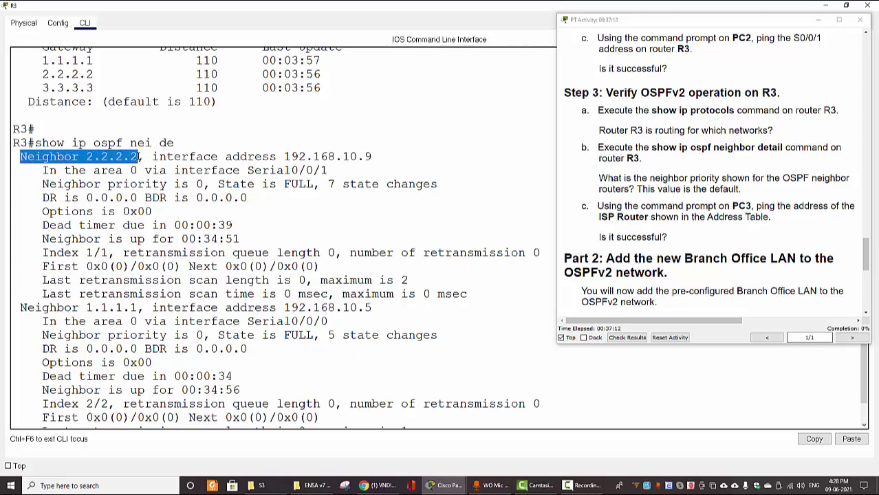
pyautogui.moveTo(102, 185); pyautogui.dragTo(204, 185)
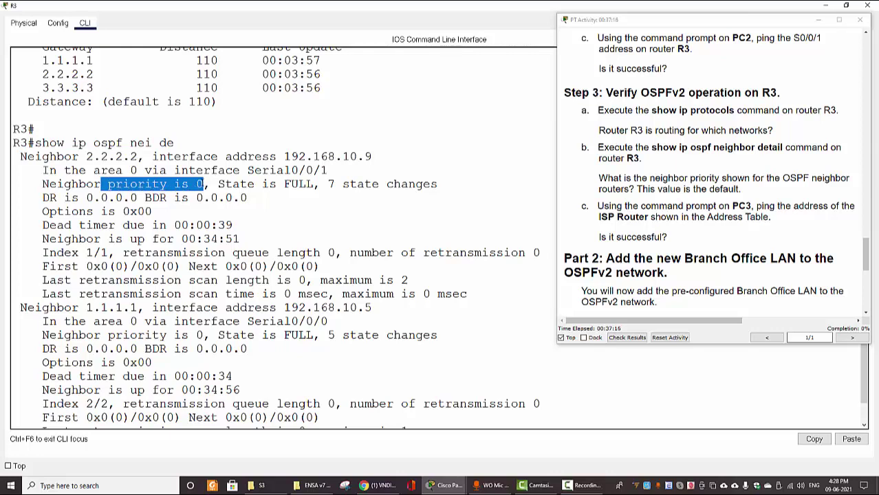
pyautogui.scroll(-2, 178, 226)
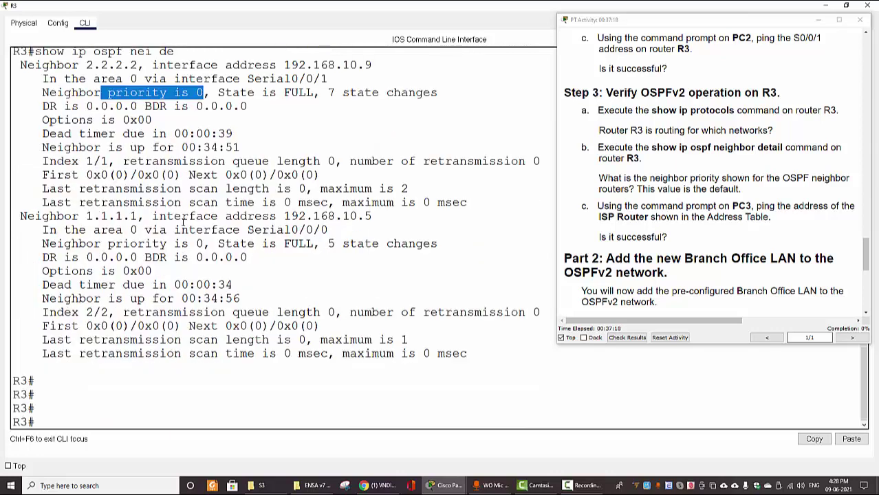
pyautogui.moveTo(17, 217); pyautogui.dragTo(133, 217)
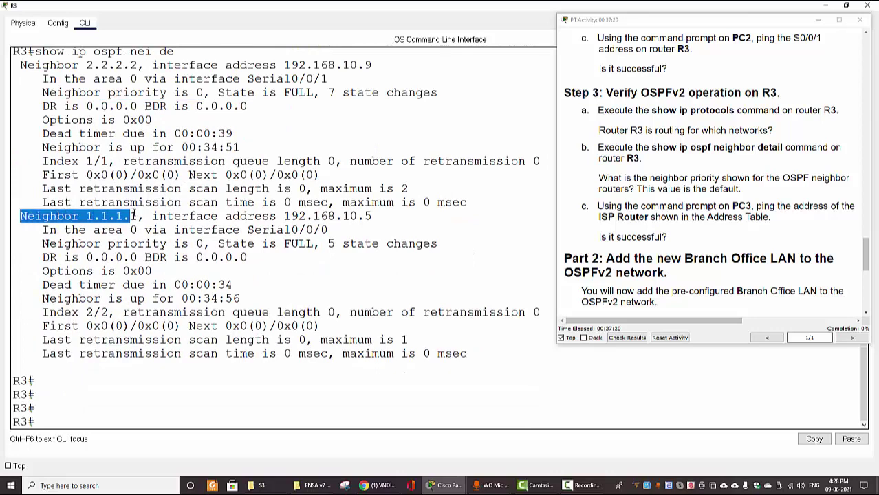
pyautogui.moveTo(50, 243); pyautogui.dragTo(199, 244)
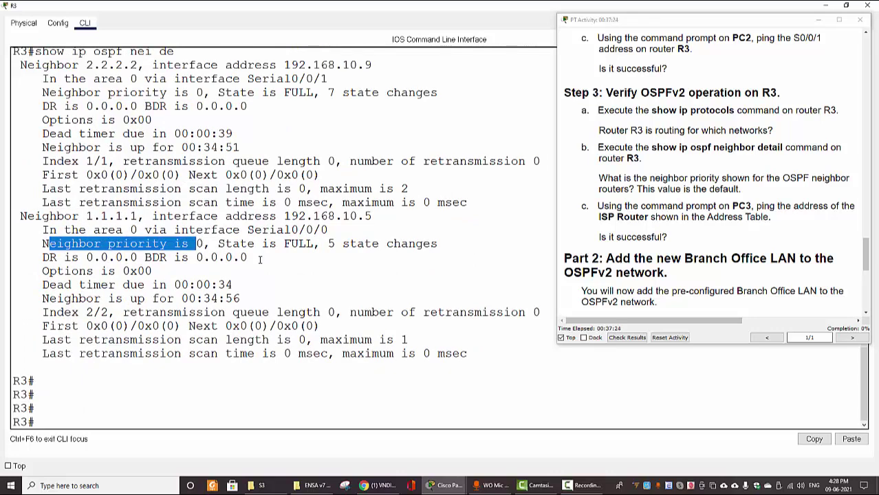
pyautogui.scroll(1, 260, 260)
pyautogui.click(825, 5)
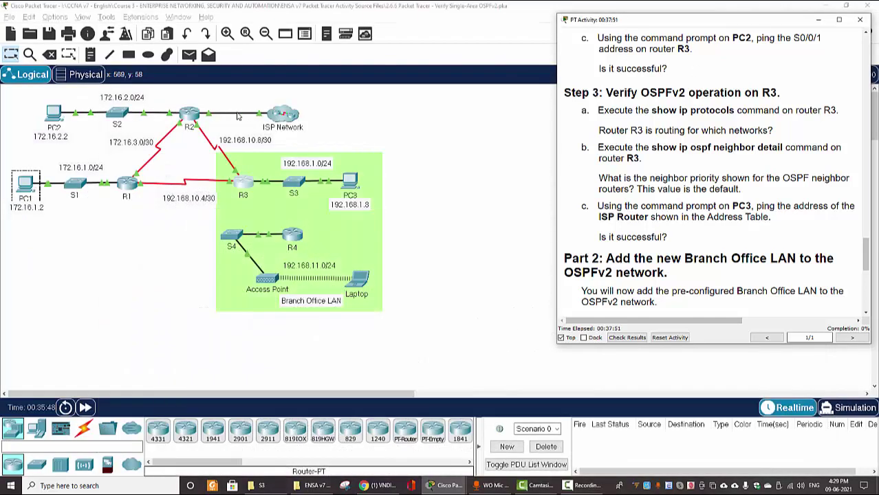
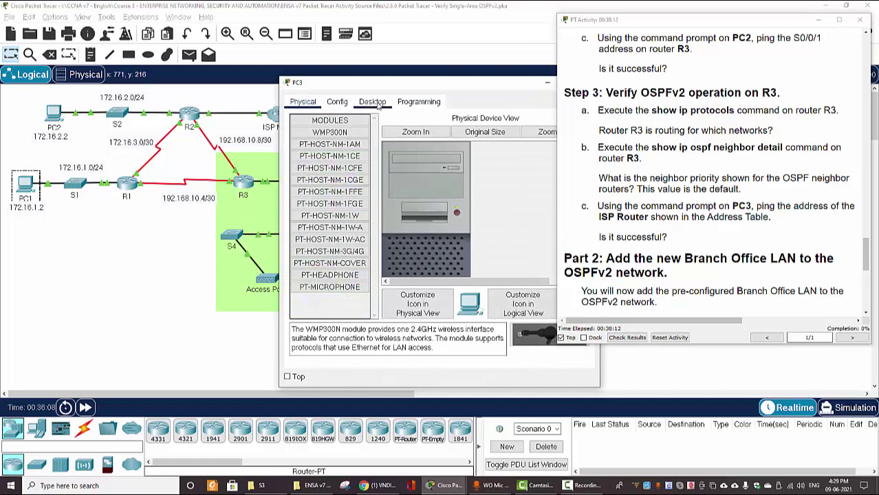
# Ping the ISP Router address 64.100.54.5 from PC3's command prompt and widen the window to review the replies.
pyautogui.click(511, 170)
pyautogui.write('ping')
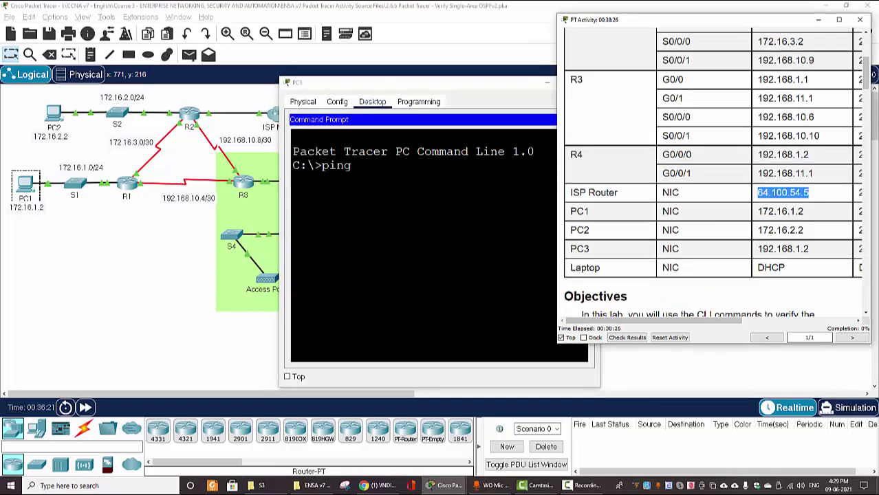
pyautogui.click(360, 168)
pyautogui.rightClick(360, 167)
pyautogui.click(386, 185)
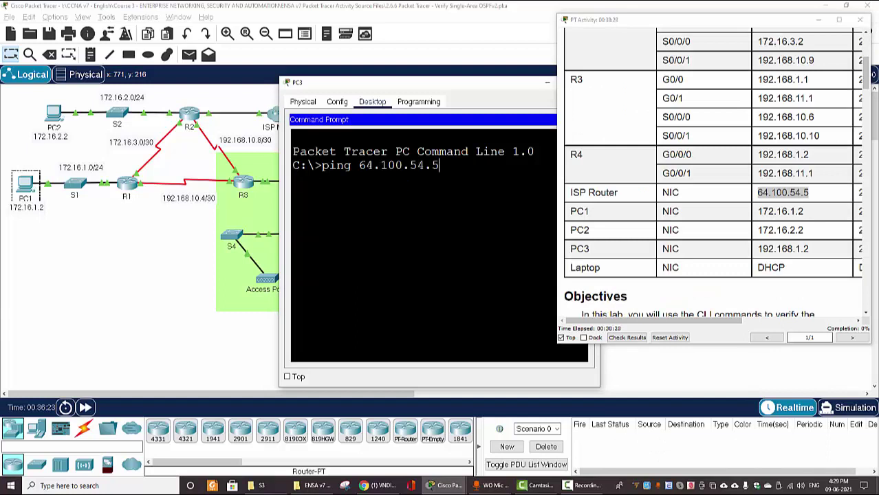
pyautogui.press('Return')
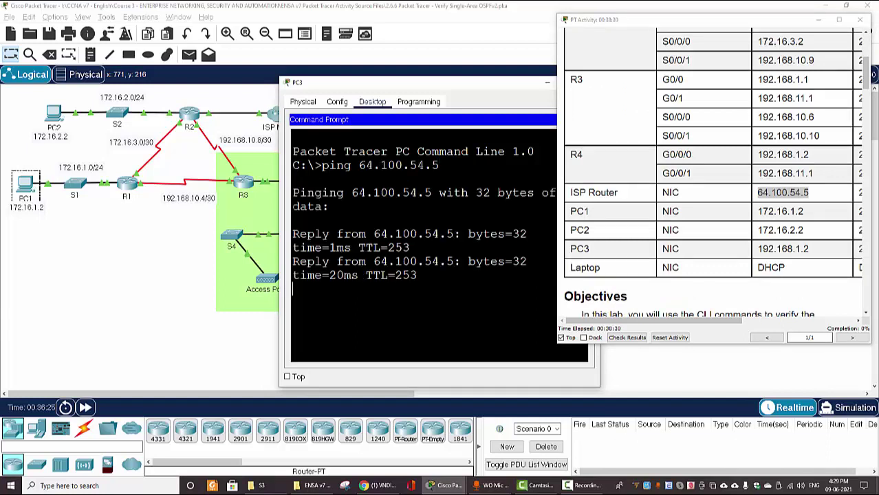
pyautogui.moveTo(279, 234); pyautogui.dragTo(192, 233)
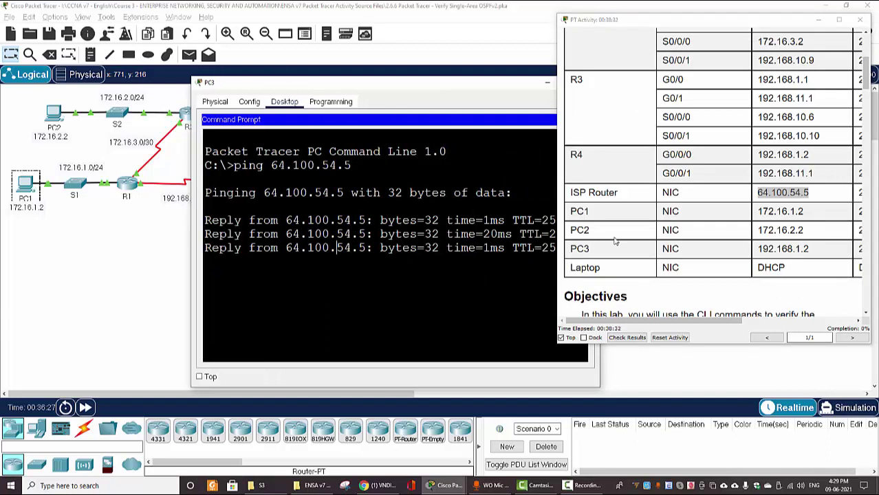
pyautogui.click(680, 244)
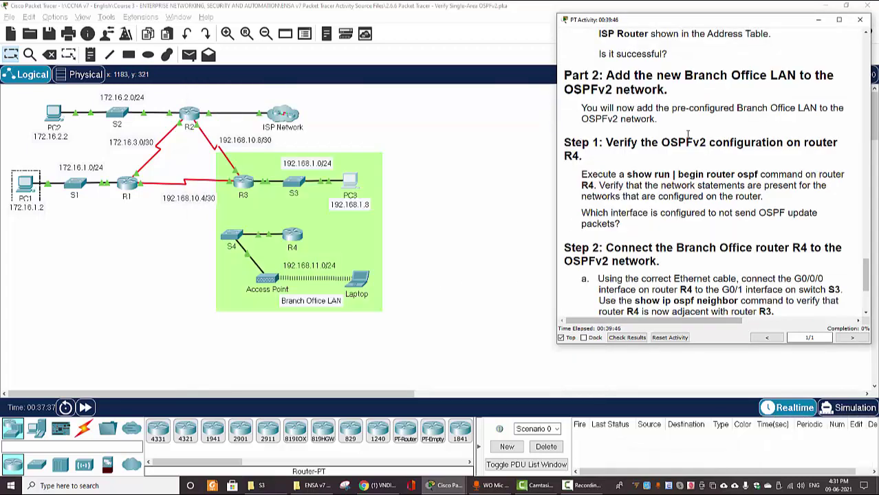
# Read the Part 2 and Step 1 headings on adding the Branch Office LAN, and locate that LAN in the topology.
pyautogui.moveTo(564, 77); pyautogui.dragTo(665, 91)
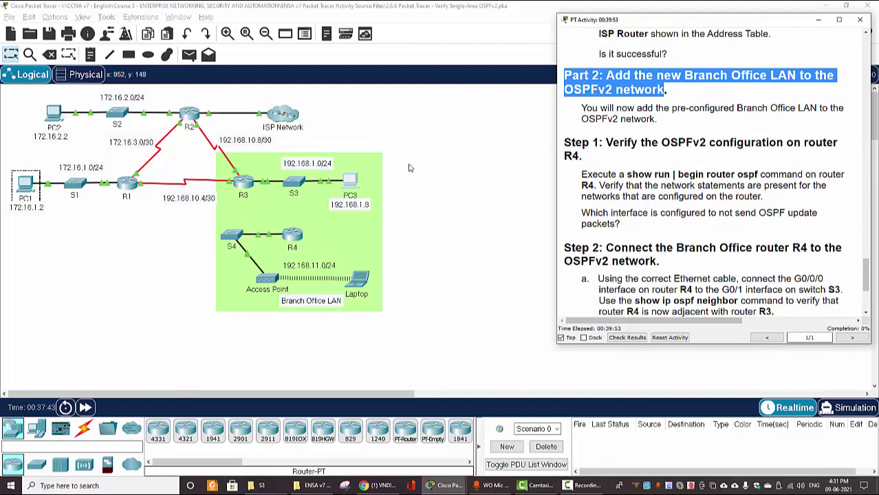
pyautogui.click(411, 214)
pyautogui.moveTo(411, 212); pyautogui.dragTo(213, 318)
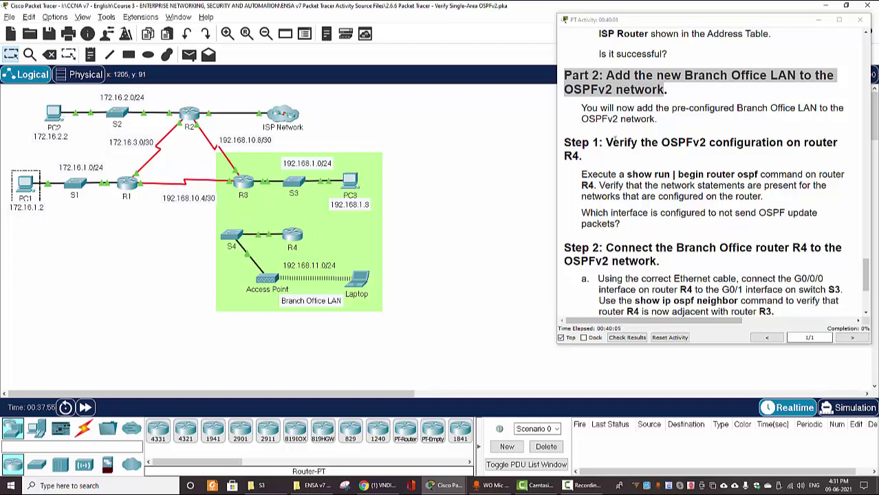
pyautogui.moveTo(605, 142); pyautogui.dragTo(715, 143)
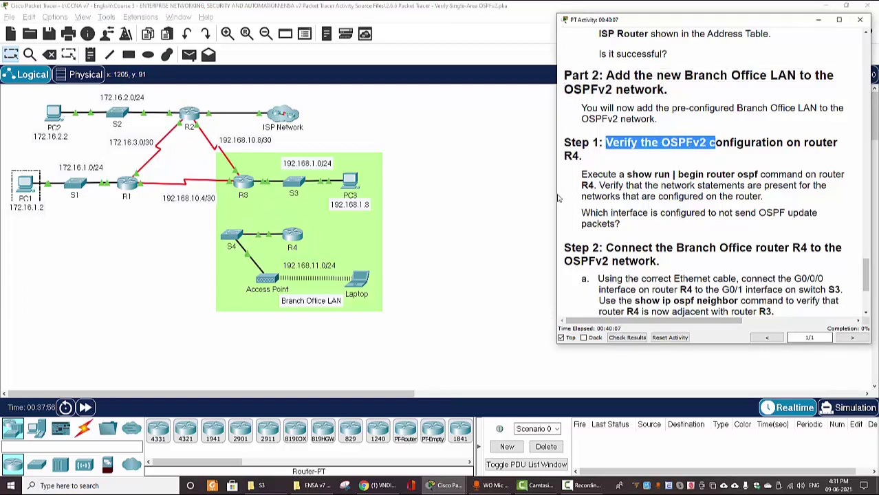
# Open router R4's command line in a maximized window.
pyautogui.click(293, 239)
pyautogui.click(293, 240)
pyautogui.click(367, 101)
pyautogui.moveTo(445, 84); pyautogui.dragTo(280, 82)
pyautogui.click(402, 81)
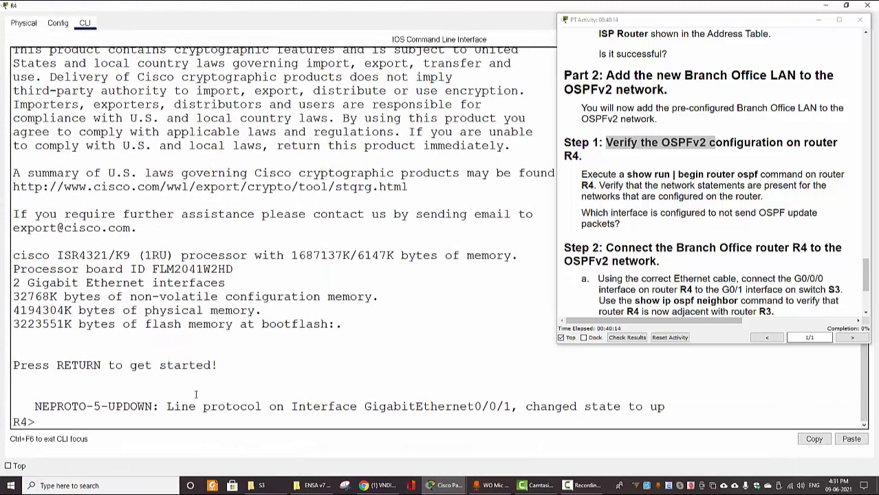
# Enter privileged EXEC mode on R4 and run show run | begin router ospf.
pyautogui.press('Return')
pyautogui.press('Return')
pyautogui.press('Return')
pyautogui.write('en')
pyautogui.press('Return')
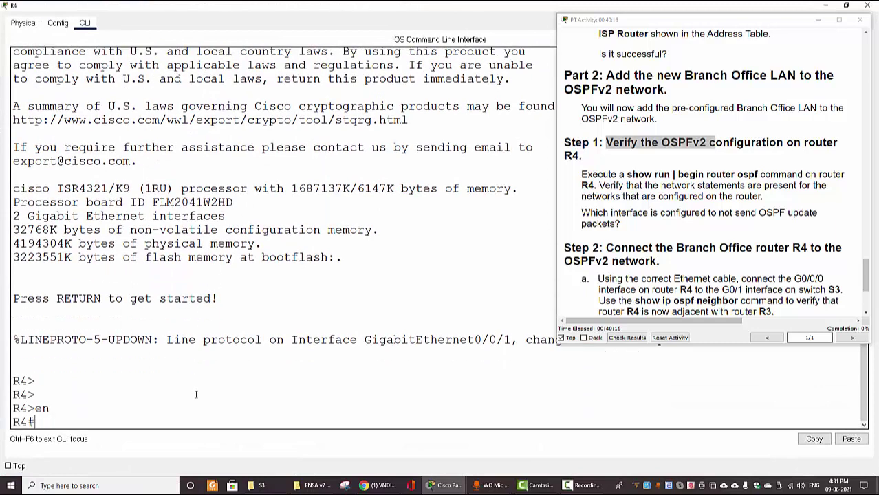
pyautogui.press('Return')
pyautogui.write('show run |')
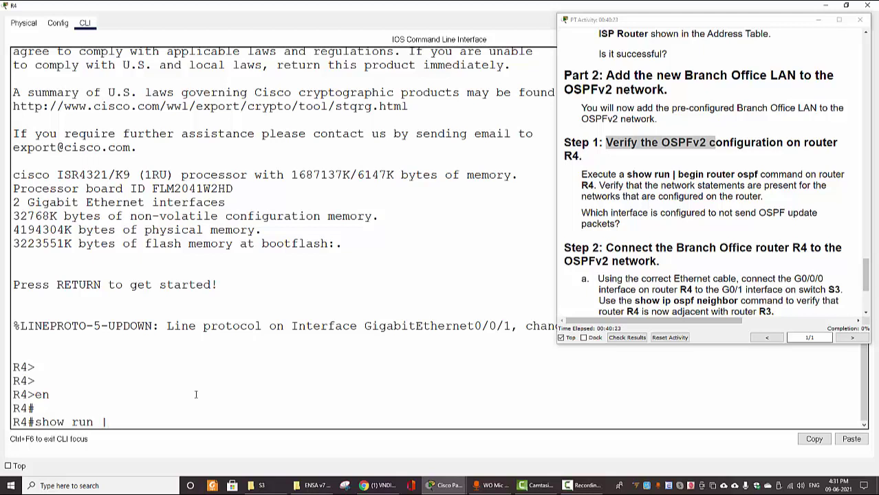
pyautogui.write('begin router ospf')
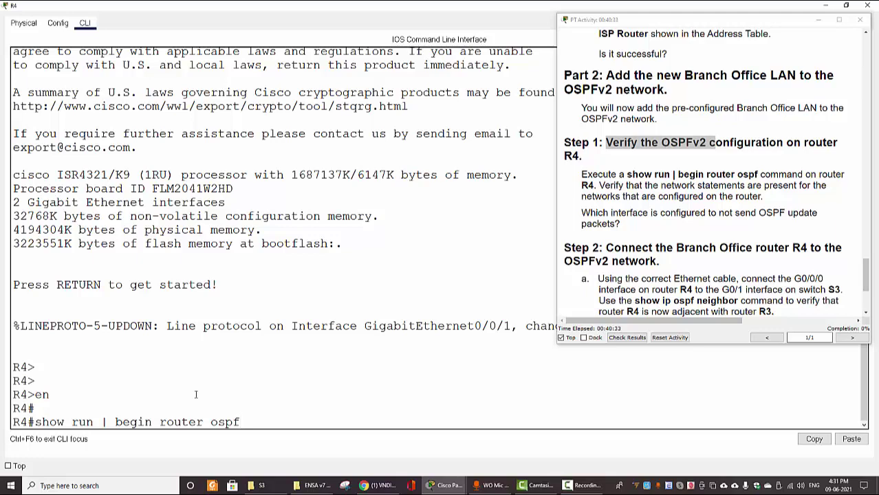
pyautogui.press('Return')
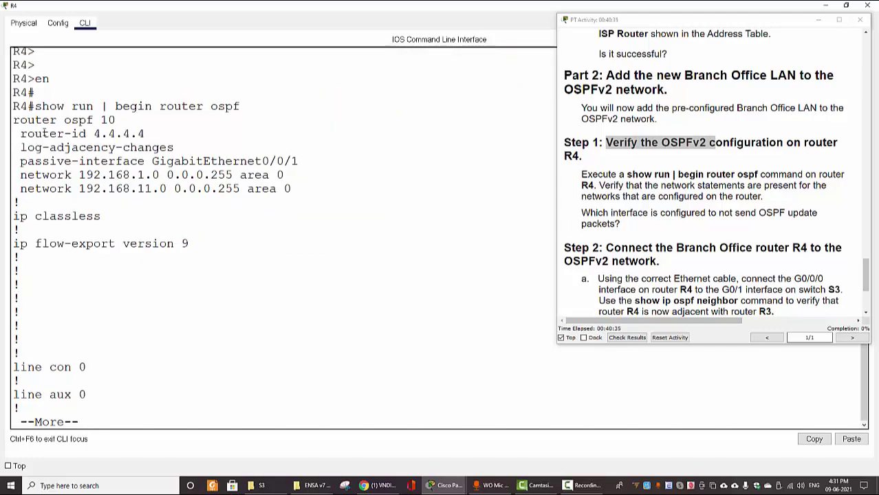
# Examine the OSPF process, router ID and network statements in R4's configuration, and minimize the router's window.
pyautogui.moveTo(17, 120); pyautogui.dragTo(121, 121)
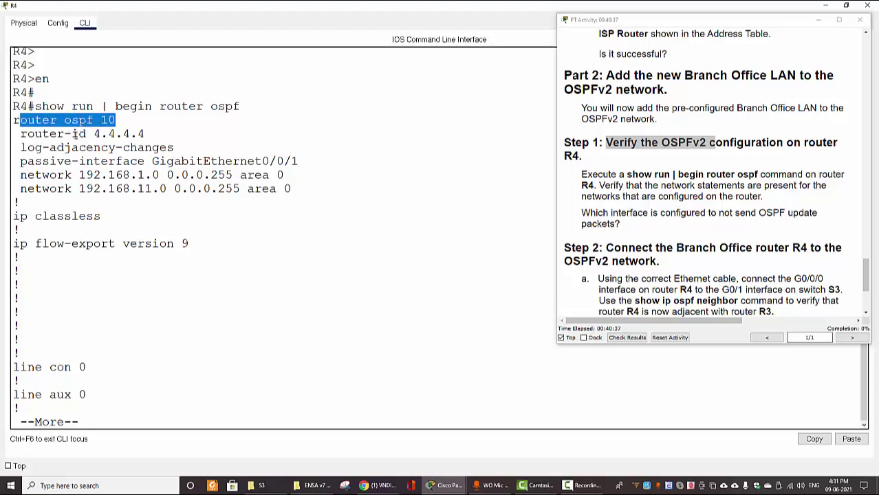
pyautogui.moveTo(28, 134); pyautogui.dragTo(146, 134)
pyautogui.click(110, 180)
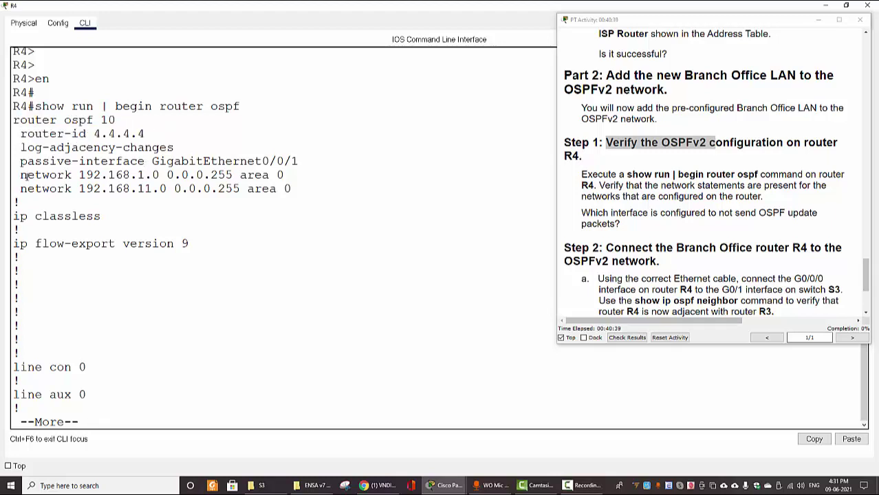
pyautogui.moveTo(21, 175); pyautogui.dragTo(291, 190)
pyautogui.click(279, 219)
pyautogui.doubleClick(141, 175)
pyautogui.doubleClick(145, 188)
pyautogui.click(825, 5)
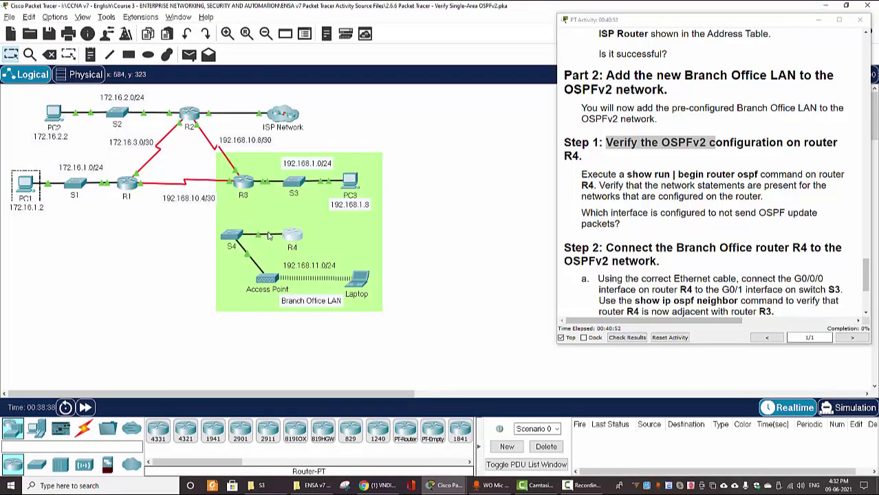
# Inspect R4's link ports and interface addresses in the topology, and bring the Step 2 instructions for connecting R4 into view.
pyautogui.moveTo(270, 239)
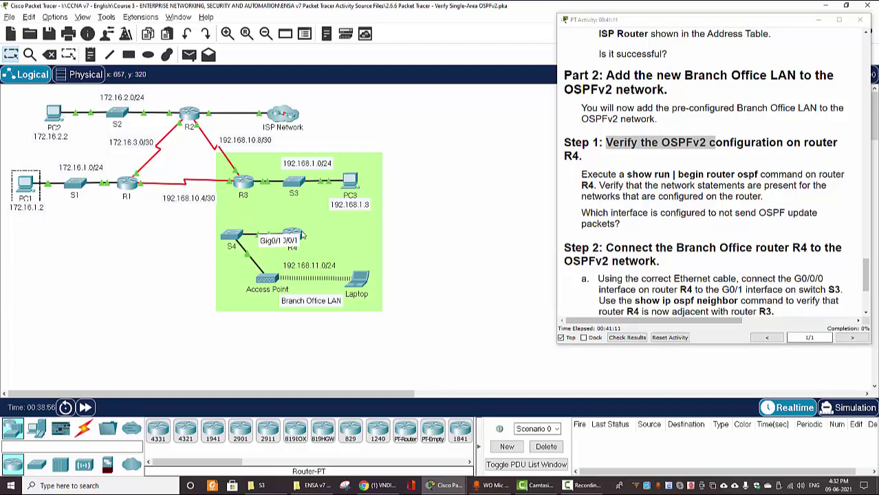
pyautogui.moveTo(298, 236)
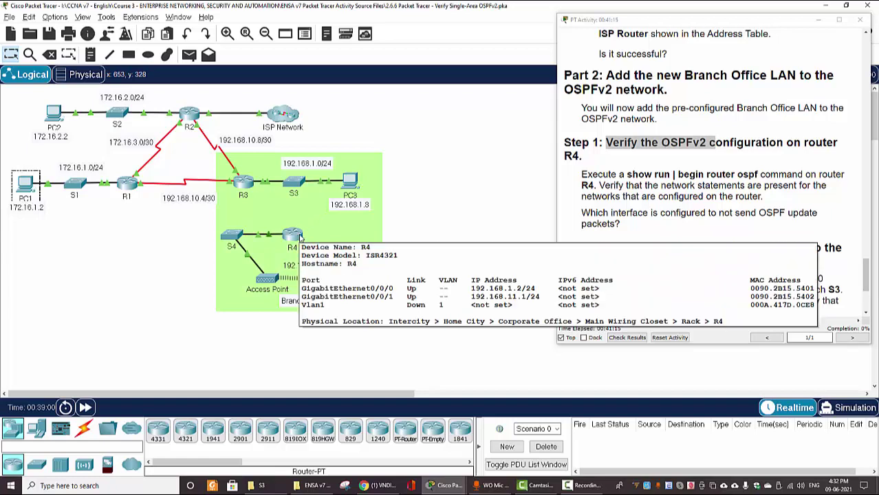
pyautogui.moveTo(313, 173)
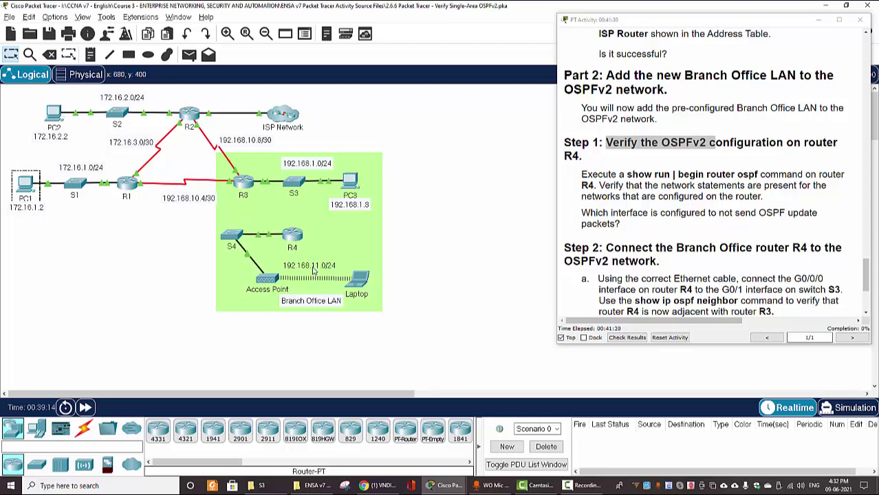
pyautogui.click(694, 195)
pyautogui.scroll(-3, 700, 209)
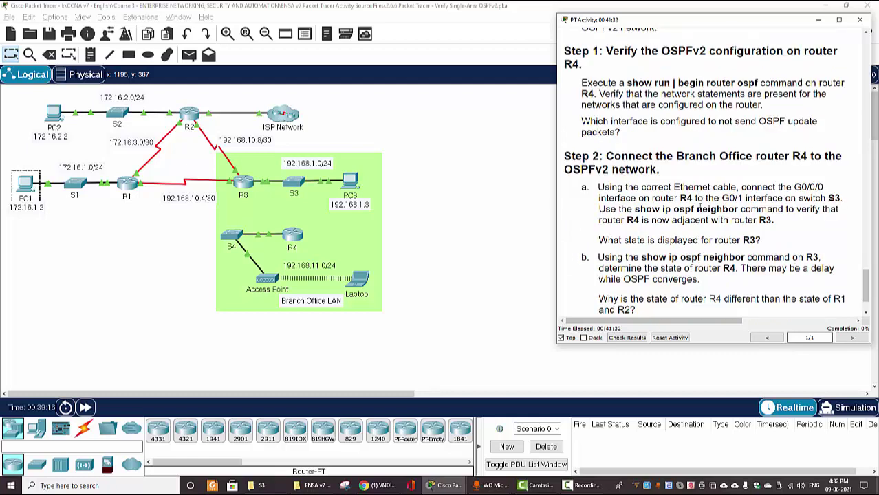
# Read the Step 1 question on suppressed OSPF updates, inspect the passive-interface line in R4's configuration, and minimize the router's window.
pyautogui.scroll(-2, 699, 208)
pyautogui.scroll(1, 700, 212)
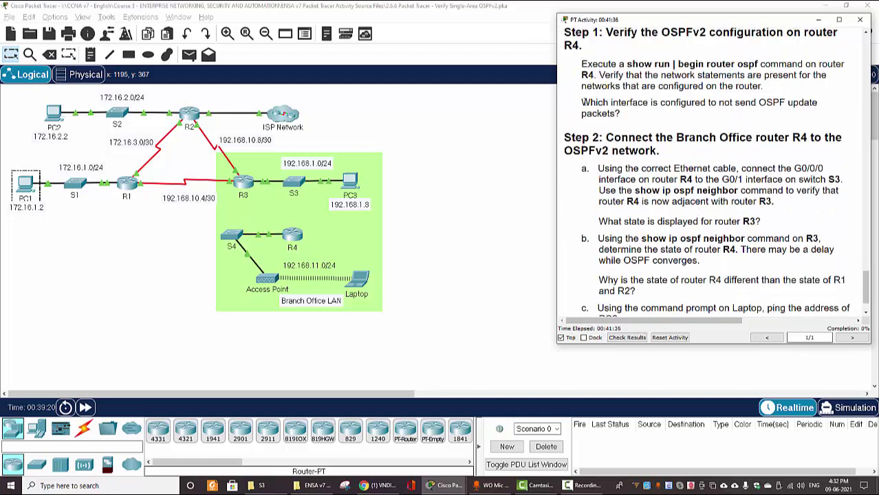
pyautogui.moveTo(584, 105); pyautogui.dragTo(629, 119)
pyautogui.click(644, 103)
pyautogui.click(295, 237)
pyautogui.click(404, 81)
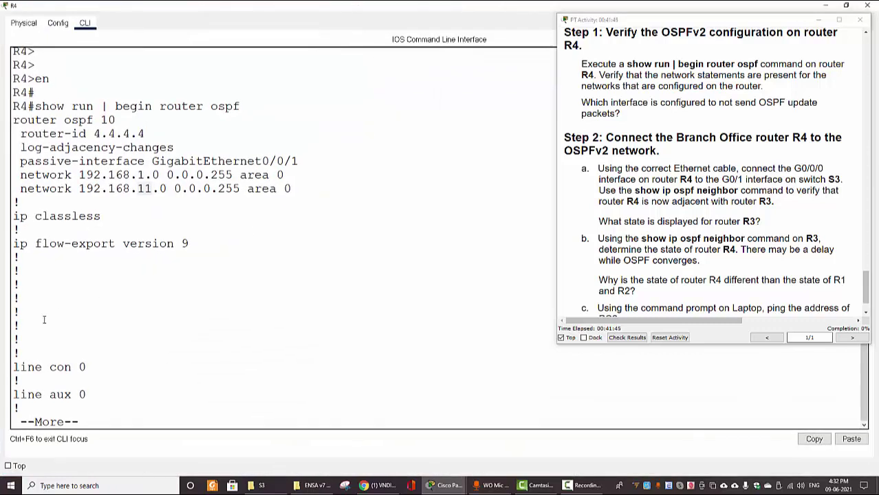
pyautogui.moveTo(22, 161); pyautogui.dragTo(297, 159)
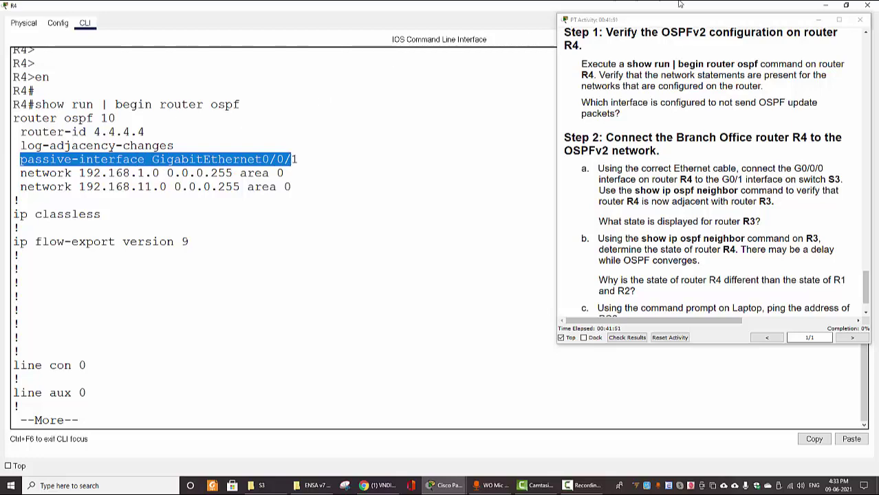
pyautogui.click(825, 6)
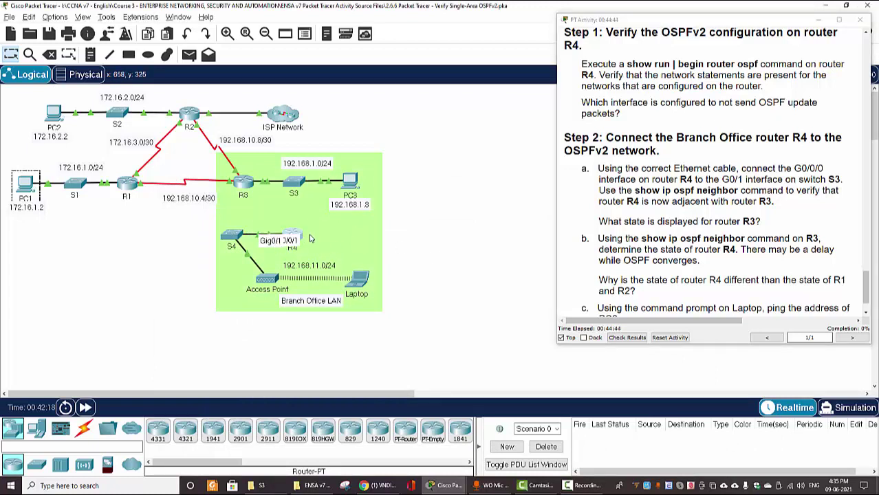
# Reopen R4's command line maximized to recheck the passive interface against its topology link, and minimize the window again.
pyautogui.moveTo(303, 237); pyautogui.dragTo(308, 239)
pyautogui.click(483, 256)
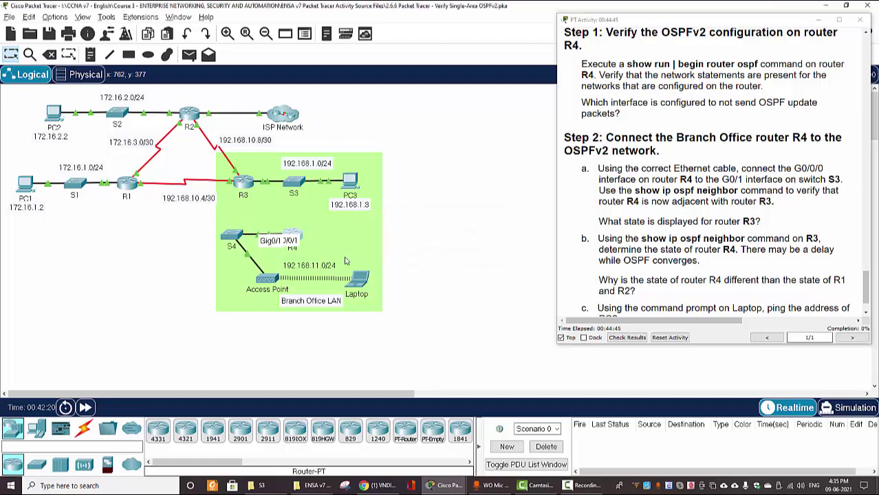
pyautogui.click(292, 246)
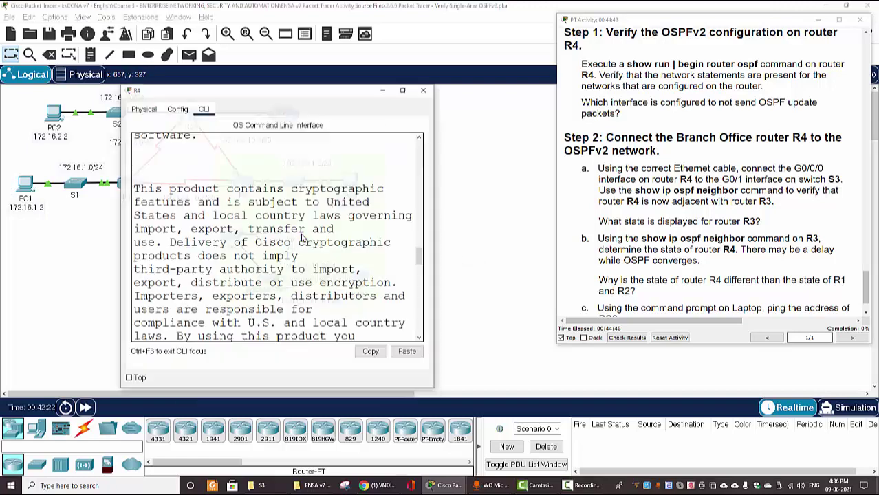
pyautogui.scroll(-15, 273, 305)
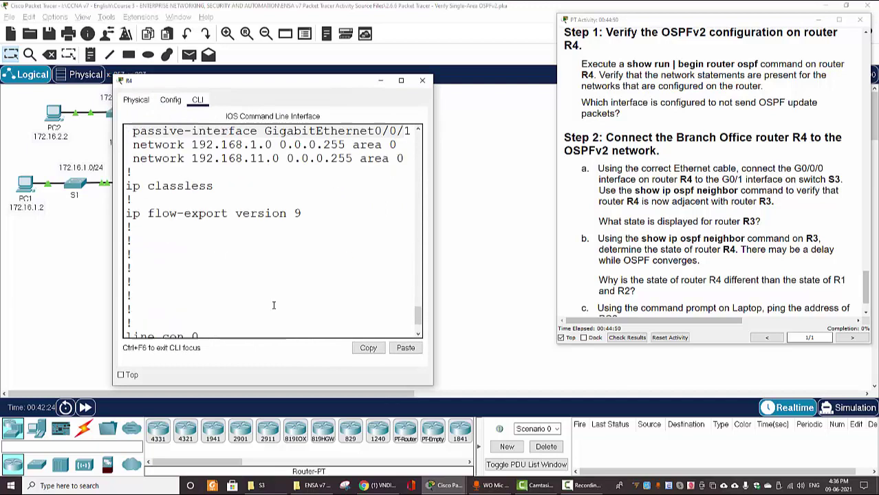
pyautogui.click(401, 81)
pyautogui.tripleClick(286, 160)
pyautogui.click(287, 160)
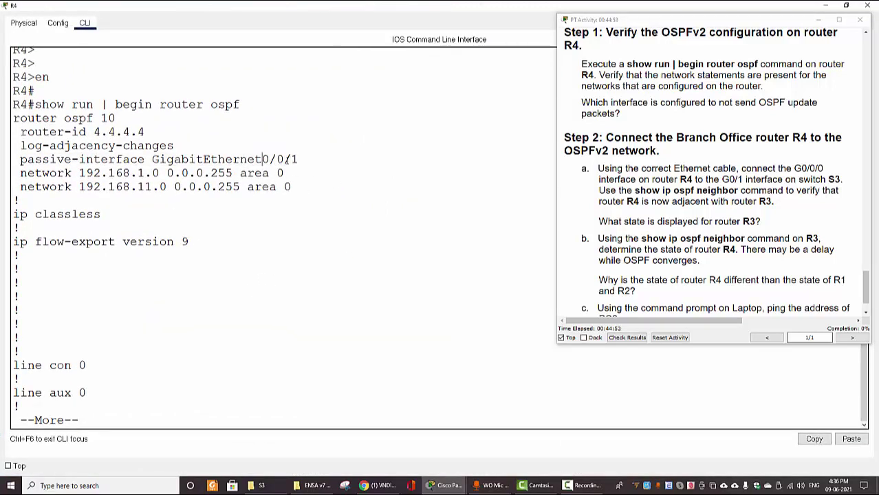
pyautogui.click(826, 5)
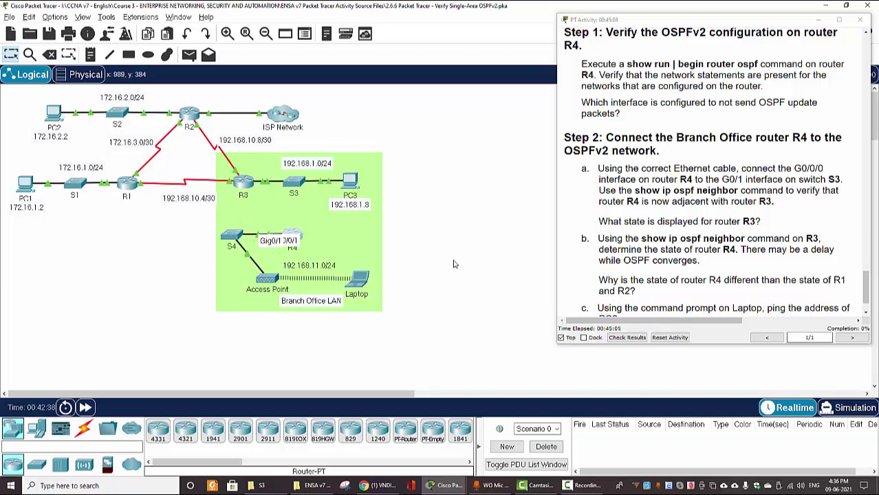
# Connect R4's GigabitEthernet0/0/0 to S3's GigabitEthernet0/1 with a copper straight-through cable, as Step 2a instructs, and fast-forward the simulation time.
pyautogui.scroll(-1, 772, 169)
pyautogui.press('F9')
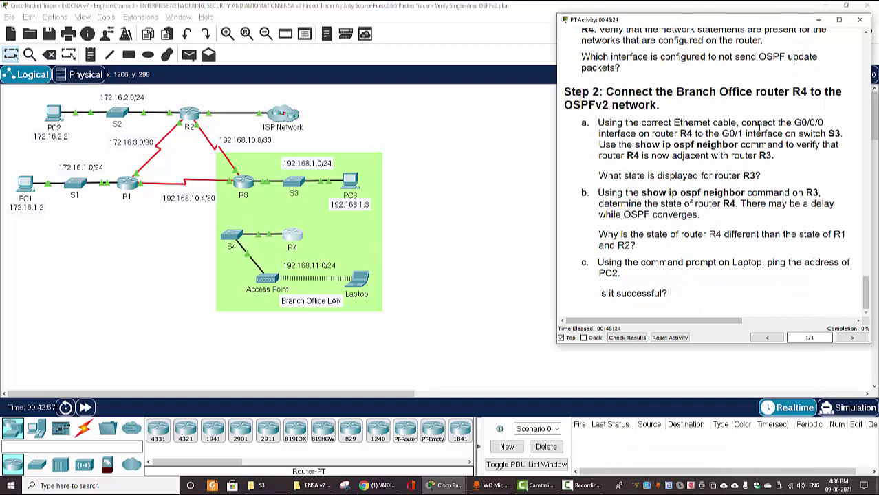
pyautogui.moveTo(793, 123); pyautogui.dragTo(743, 133)
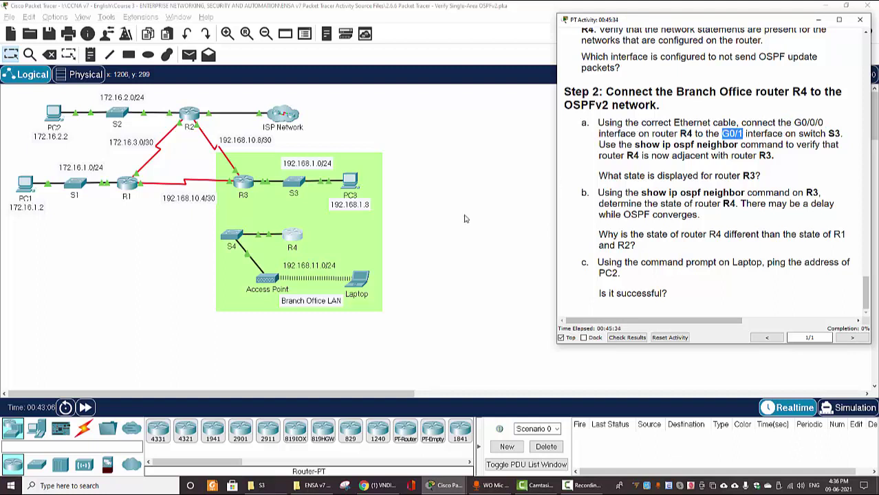
pyautogui.click(83, 428)
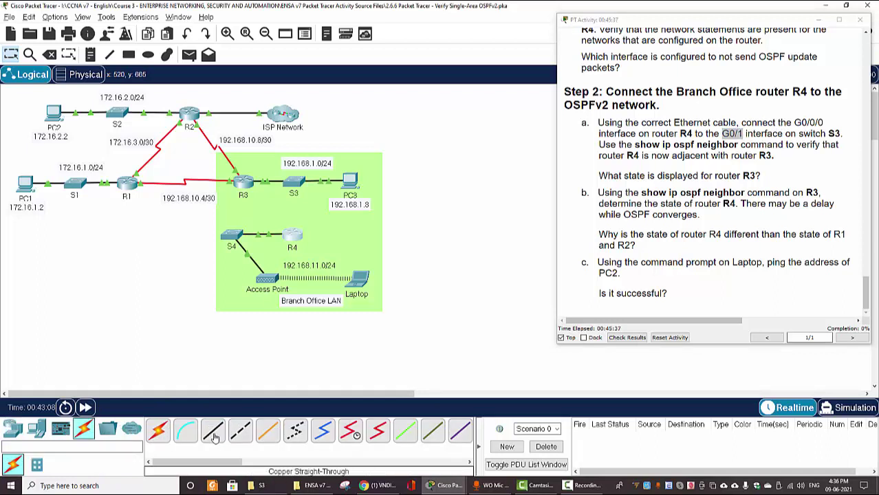
pyautogui.click(215, 433)
pyautogui.click(306, 238)
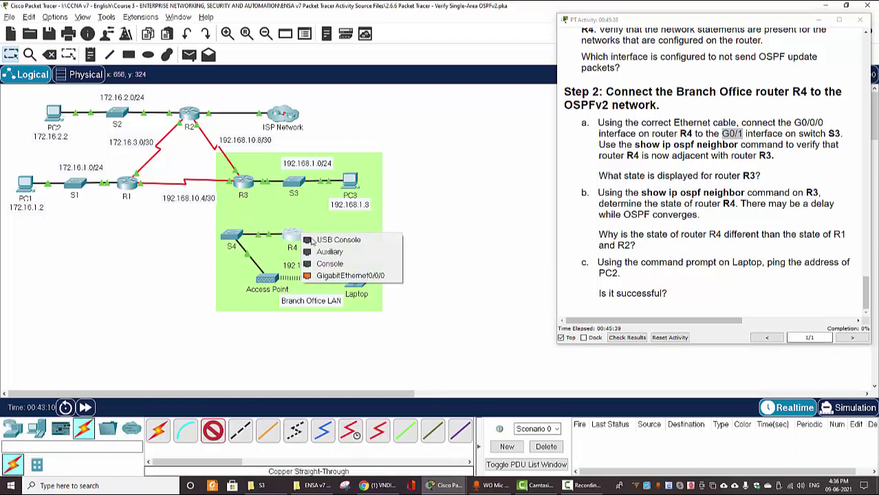
pyautogui.click(382, 276)
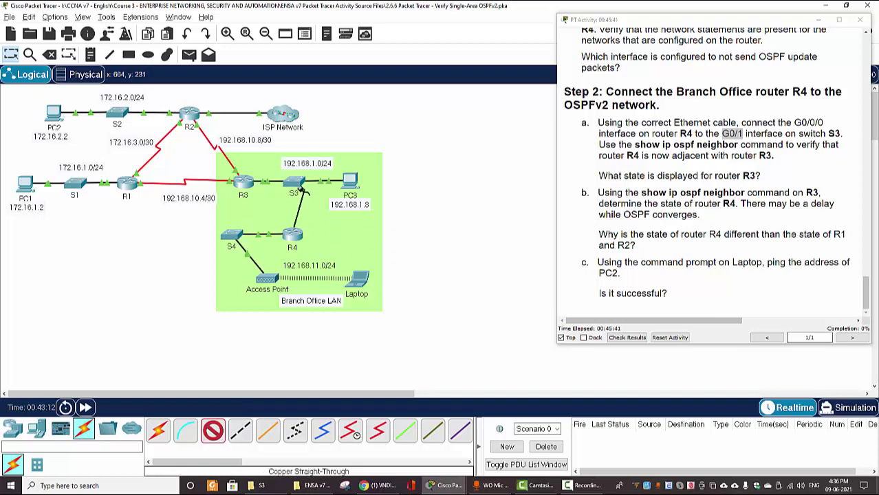
pyautogui.click(298, 189)
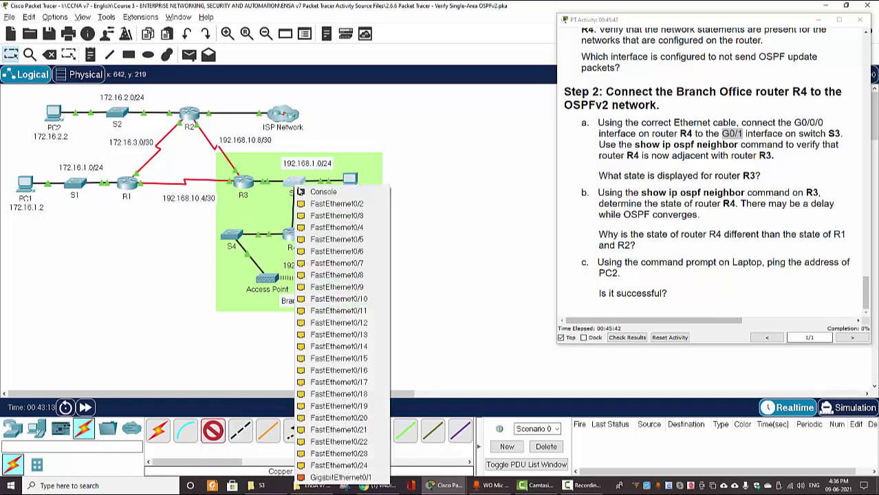
pyautogui.click(344, 477)
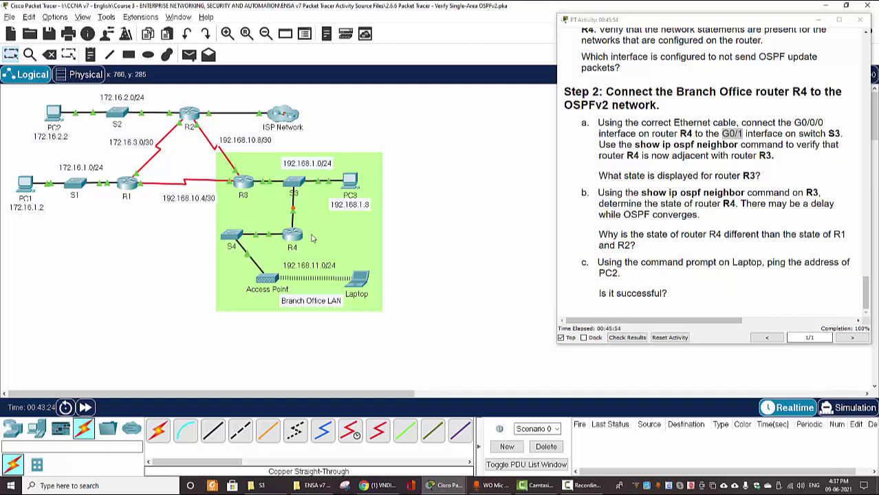
pyautogui.click(85, 408)
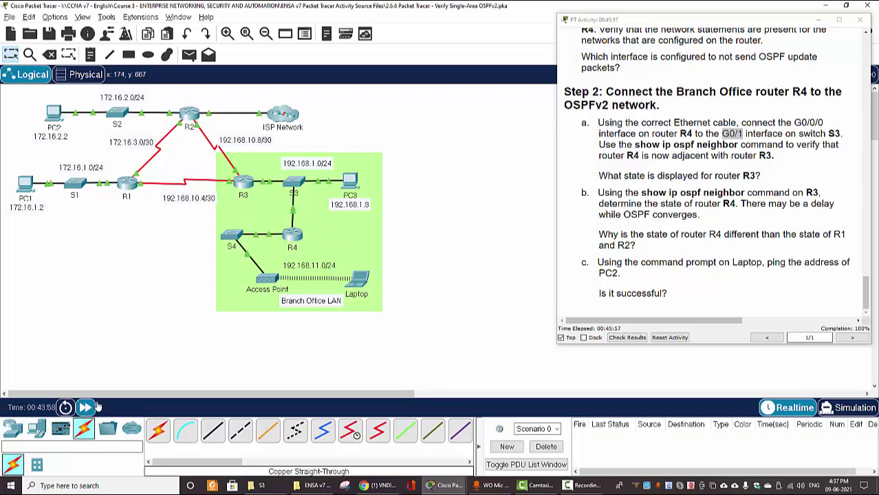
# Open R4's command line maximized and examine the neighbor ID and interface in the OSPF adjacency change message.
pyautogui.click(292, 235)
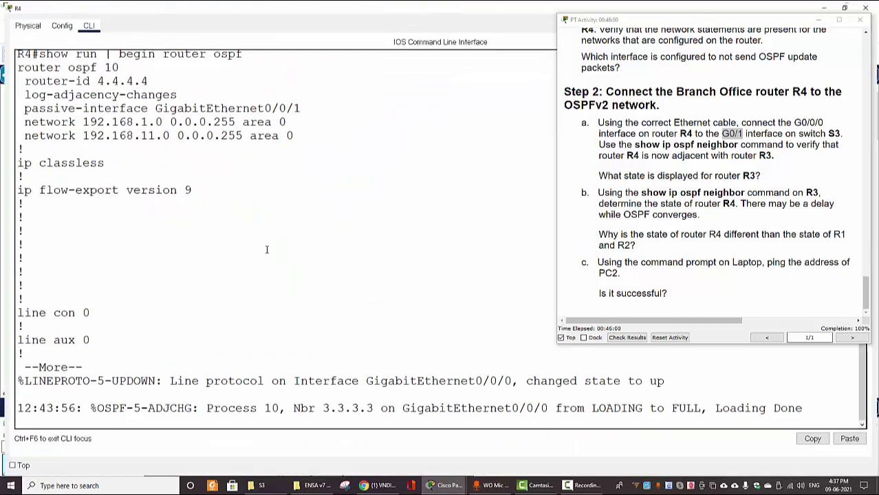
pyautogui.click(401, 79)
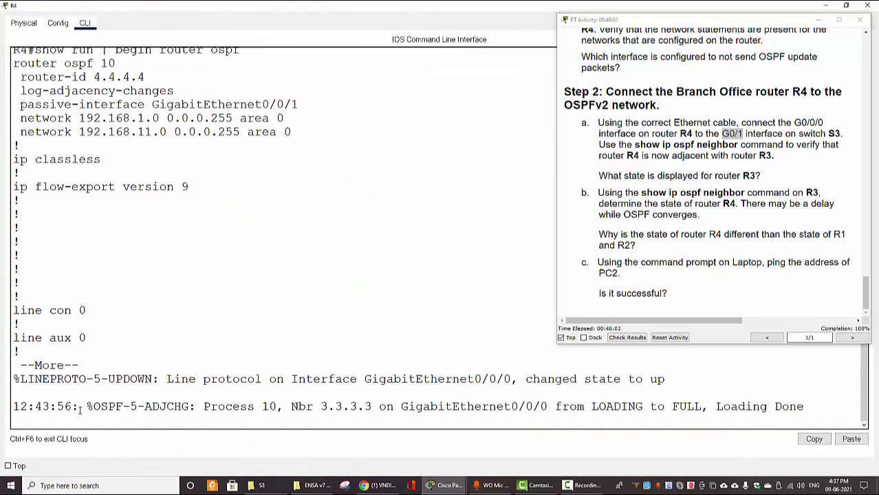
pyautogui.moveTo(20, 407); pyautogui.dragTo(273, 407)
pyautogui.click(296, 406)
pyautogui.moveTo(292, 407); pyautogui.dragTo(372, 406)
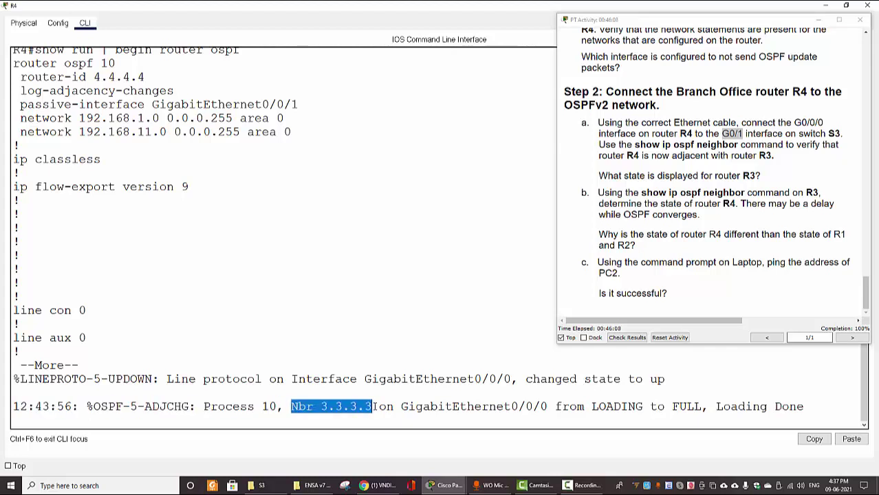
pyautogui.click(361, 407)
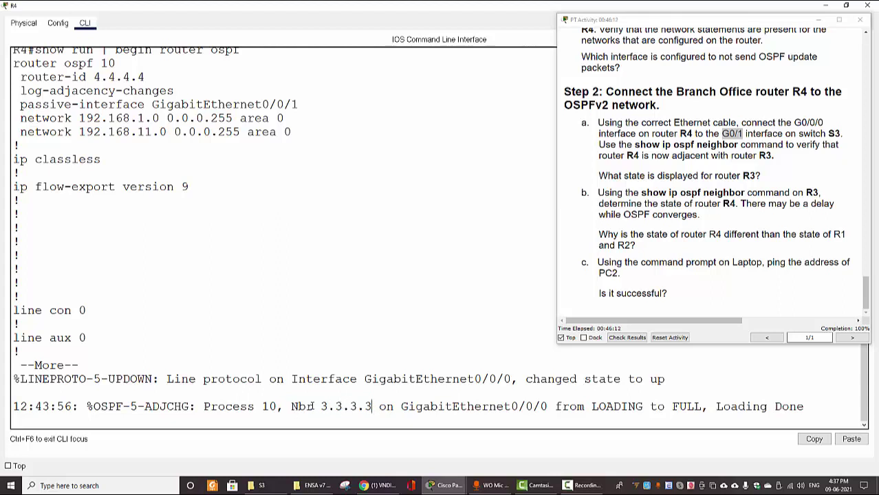
pyautogui.moveTo(293, 407); pyautogui.dragTo(373, 408)
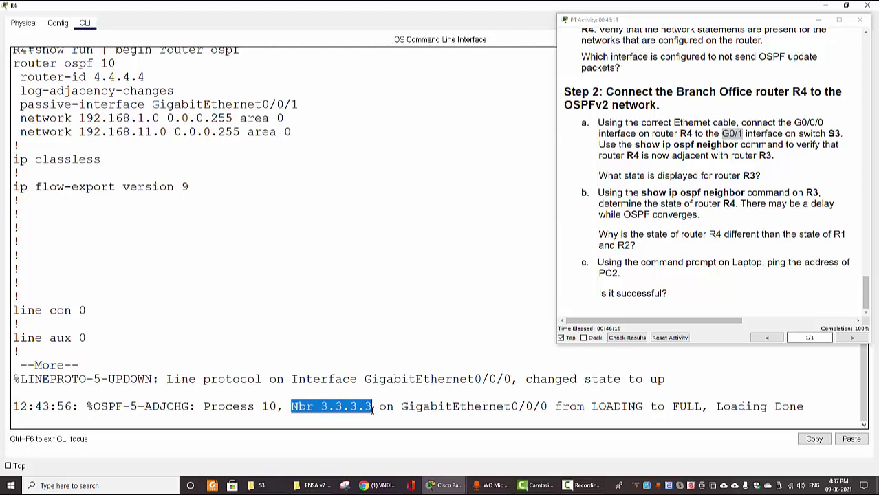
pyautogui.moveTo(447, 406); pyautogui.dragTo(544, 407)
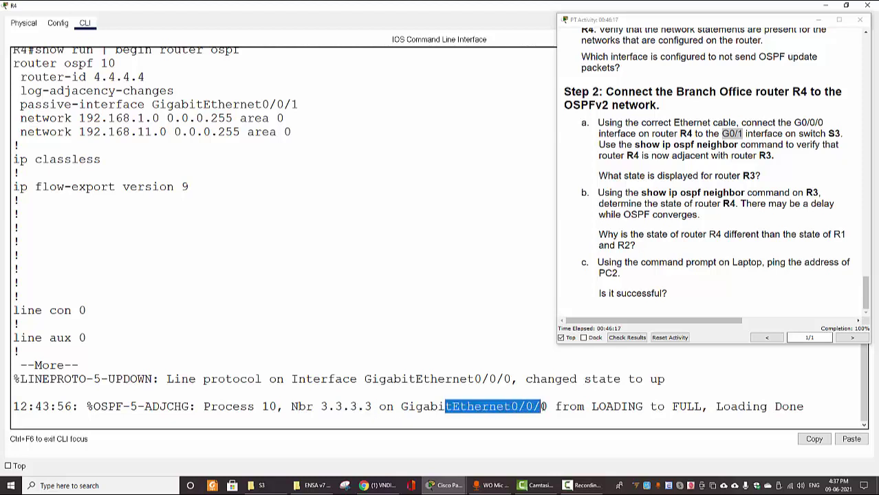
pyautogui.click(543, 406)
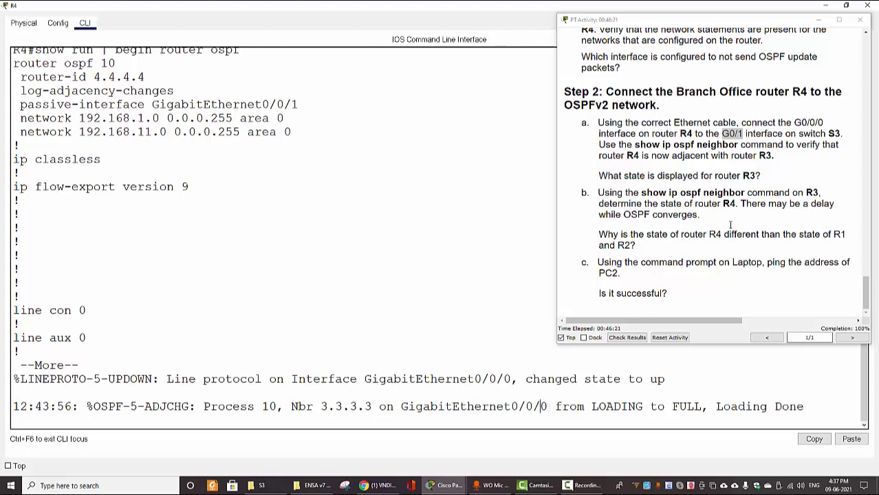
pyautogui.click(681, 192)
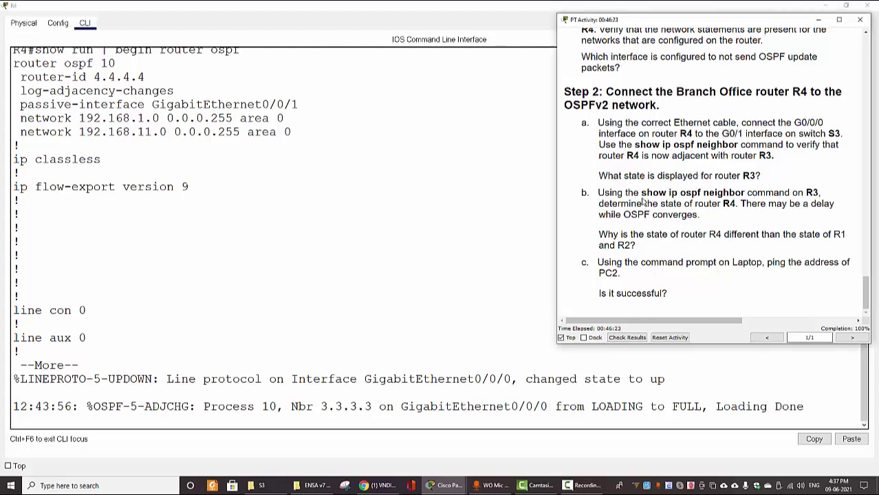
# Quit the paged configuration output on R4 and run show ip ospf nei.
pyautogui.click(139, 406)
pyautogui.press('Return')
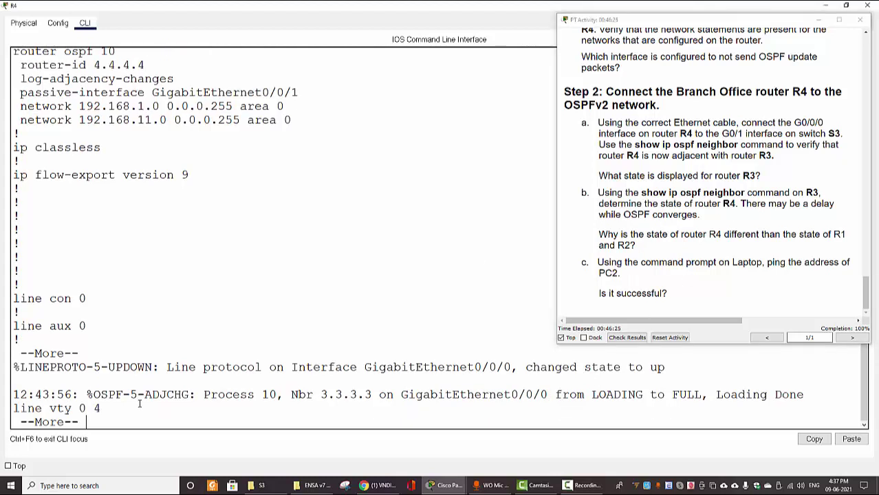
pyautogui.write('q')
pyautogui.write('show ip')
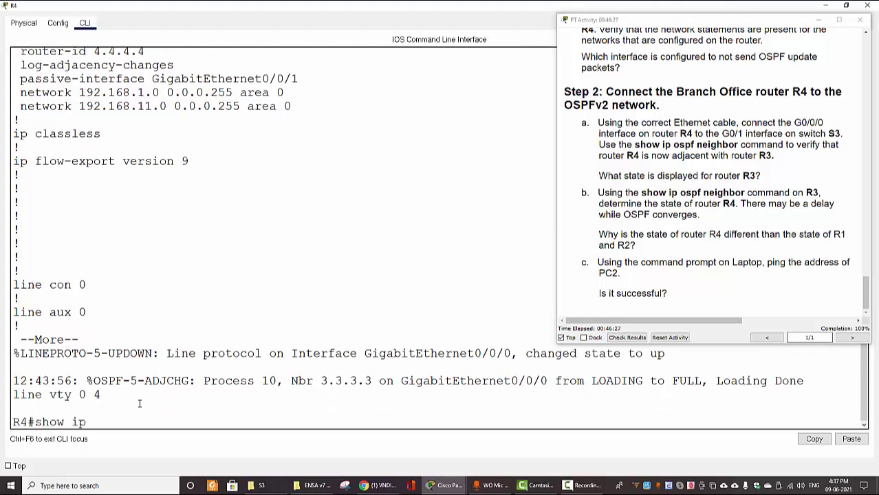
pyautogui.write(' ospf nei')
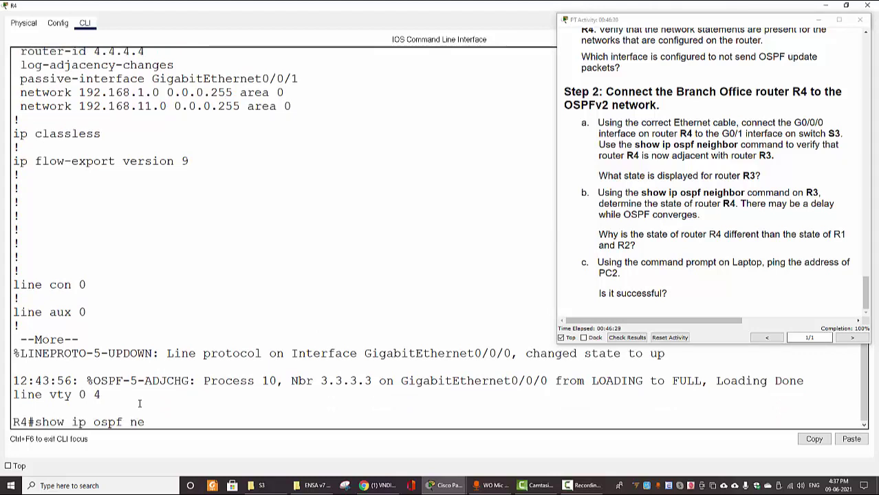
pyautogui.press('Return')
pyautogui.press('Return')
pyautogui.press('Return')
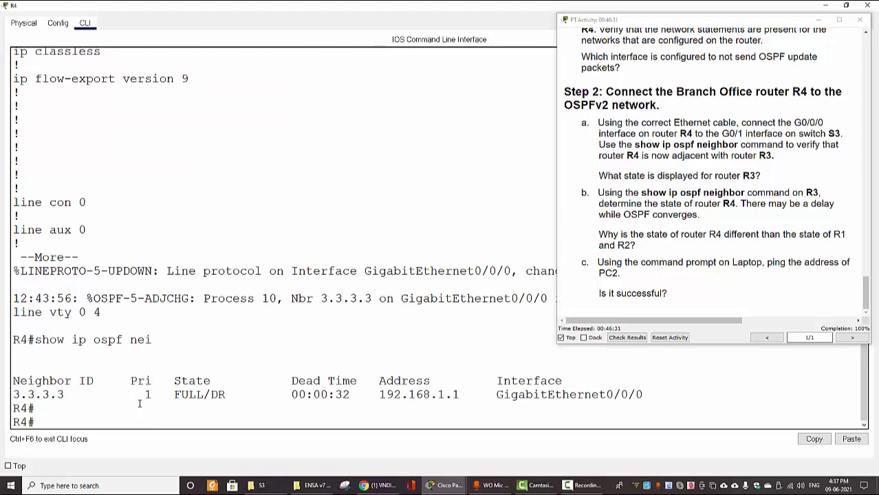
# Examine router R3's entry in R4's OSPF neighbor table, and minimize R4's window.
pyautogui.moveTo(78, 381); pyautogui.dragTo(13, 382)
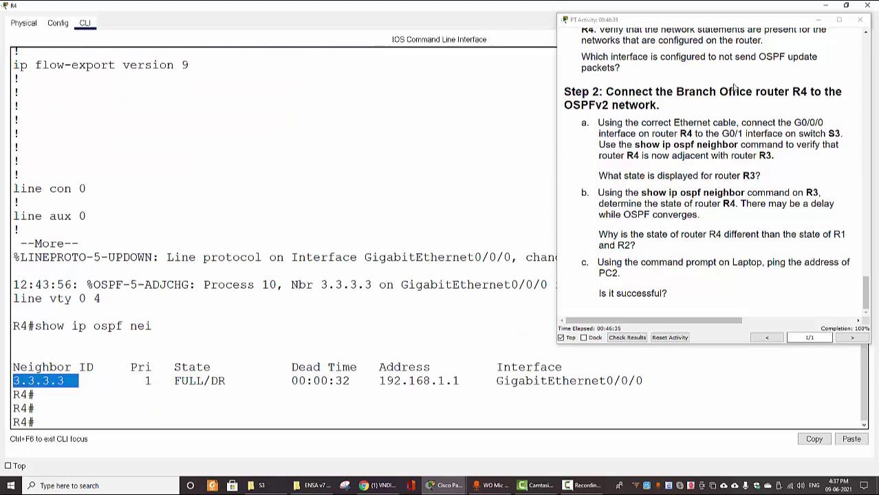
pyautogui.click(25, 402)
pyautogui.moveTo(31, 396); pyautogui.dragTo(13, 395)
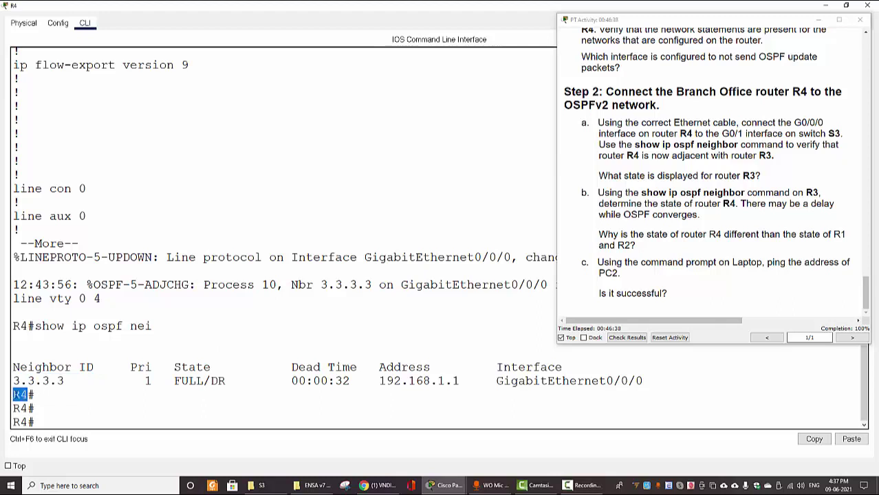
pyautogui.click(34, 407)
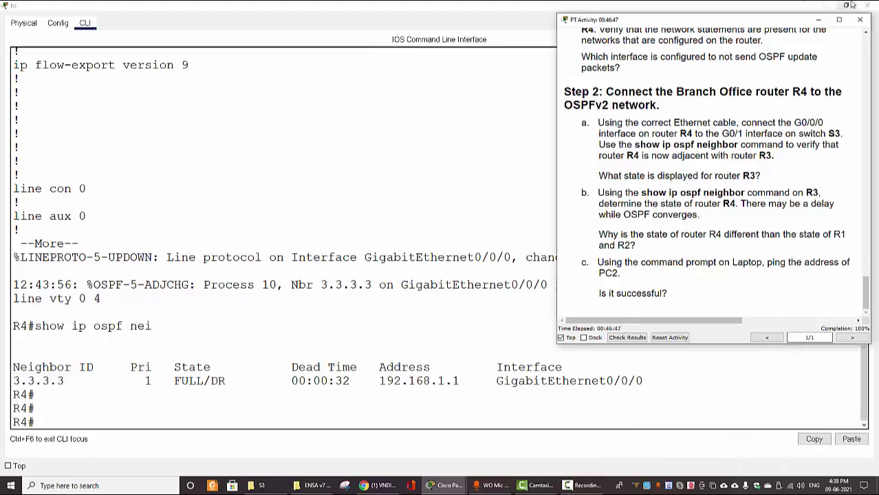
pyautogui.click(826, 5)
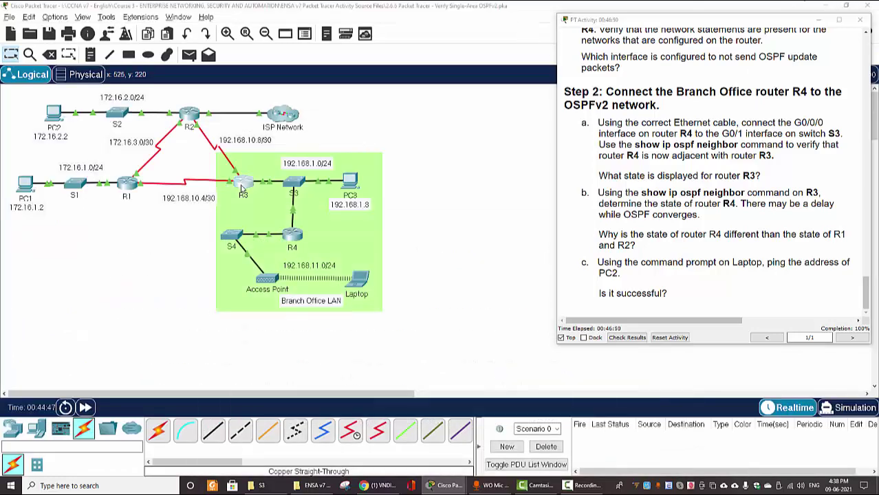
# Open R3's command line maximized and run show ip ospf nei, as Step 2b instructs.
pyautogui.click(242, 187)
pyautogui.click(466, 82)
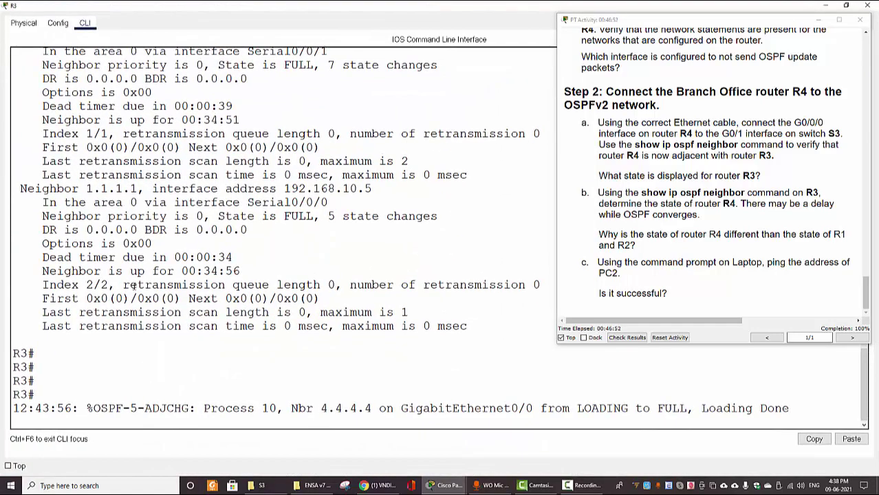
pyautogui.press('Return')
pyautogui.press('Return')
pyautogui.write('show ip ospf nei')
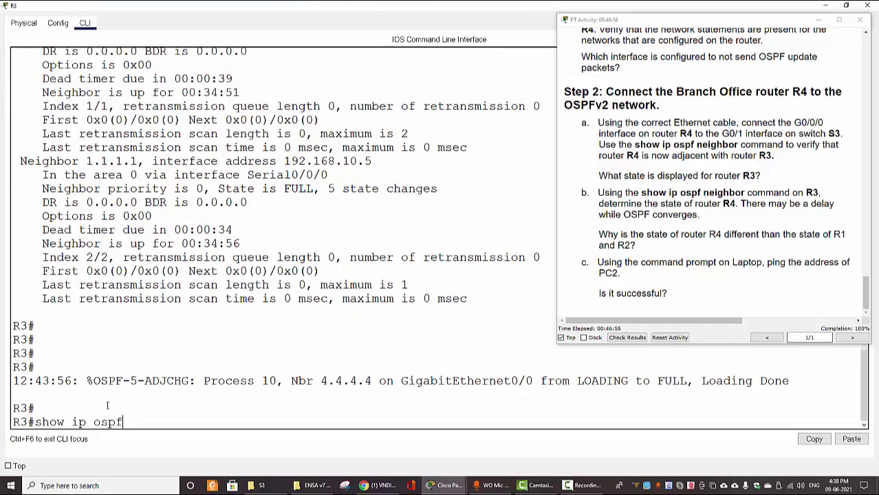
pyautogui.press('Return')
pyautogui.press('Return')
pyautogui.press('Return')
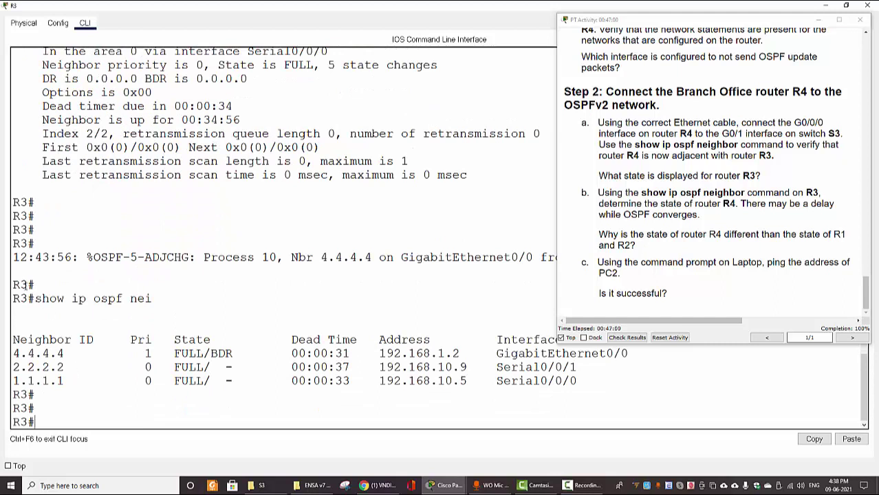
# Examine router R4's neighbor ID and state in R3's OSPF neighbor table.
pyautogui.moveTo(13, 353); pyautogui.dragTo(103, 368)
pyautogui.click(78, 353)
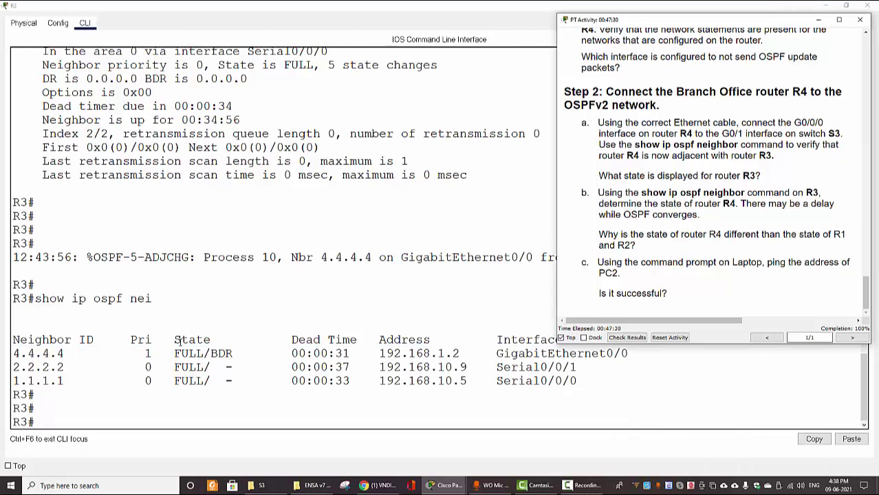
pyautogui.moveTo(62, 353); pyautogui.dragTo(12, 353)
pyautogui.click(52, 352)
pyautogui.moveTo(74, 354); pyautogui.dragTo(13, 353)
pyautogui.moveTo(174, 353); pyautogui.dragTo(234, 354)
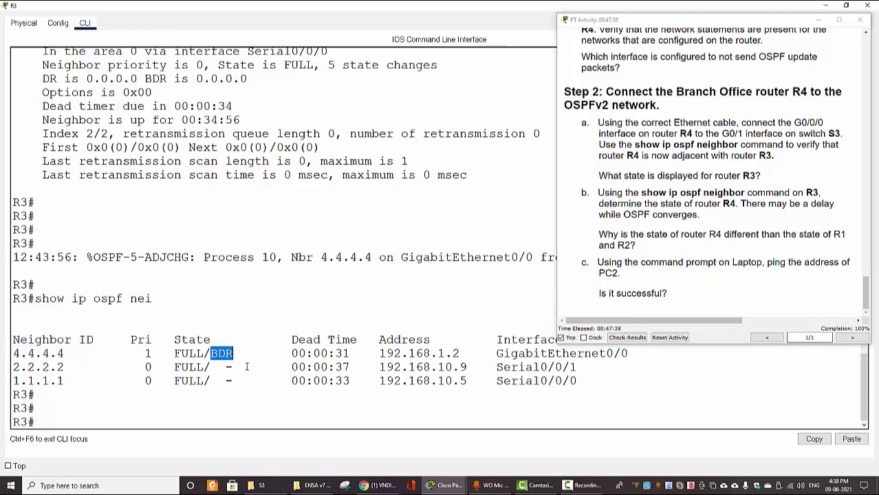
pyautogui.click(225, 353)
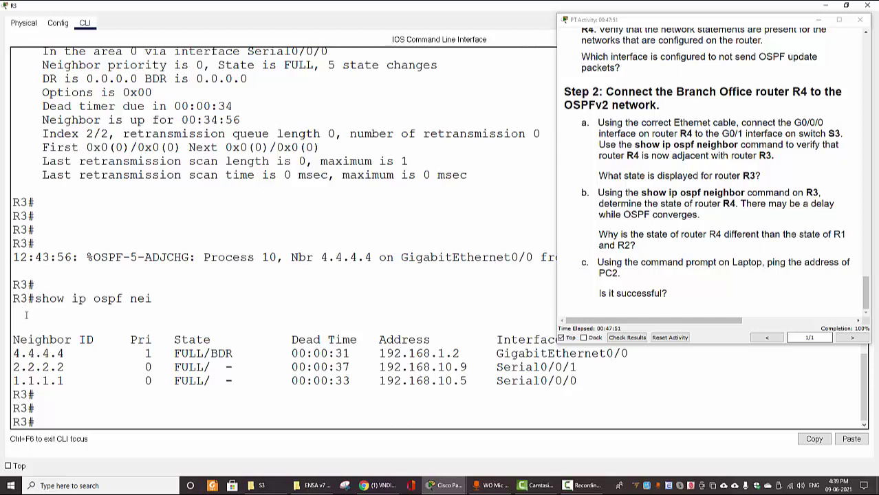
# Compare R4's neighbor entry with those of R1 and R2, and return to the topology to examine R3's links.
pyautogui.moveTo(20, 353); pyautogui.dragTo(88, 353)
pyautogui.moveTo(17, 380); pyautogui.dragTo(52, 380)
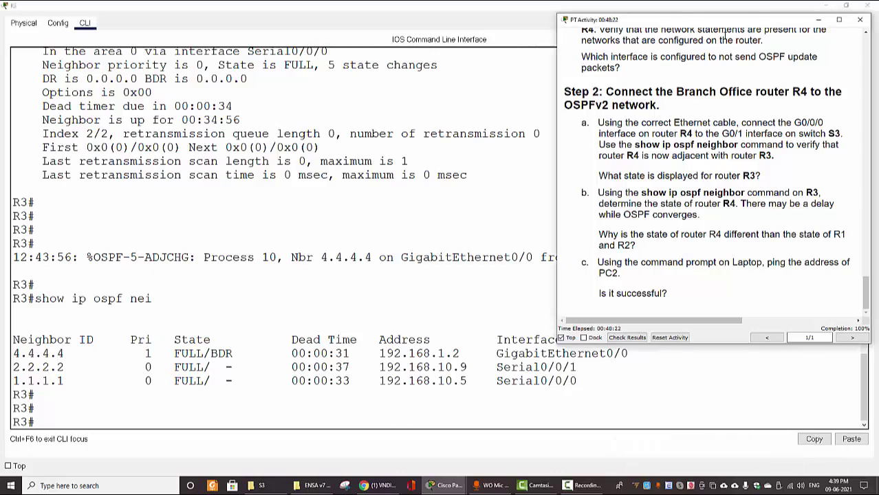
pyautogui.click(845, 5)
pyautogui.moveTo(406, 144); pyautogui.dragTo(247, 226)
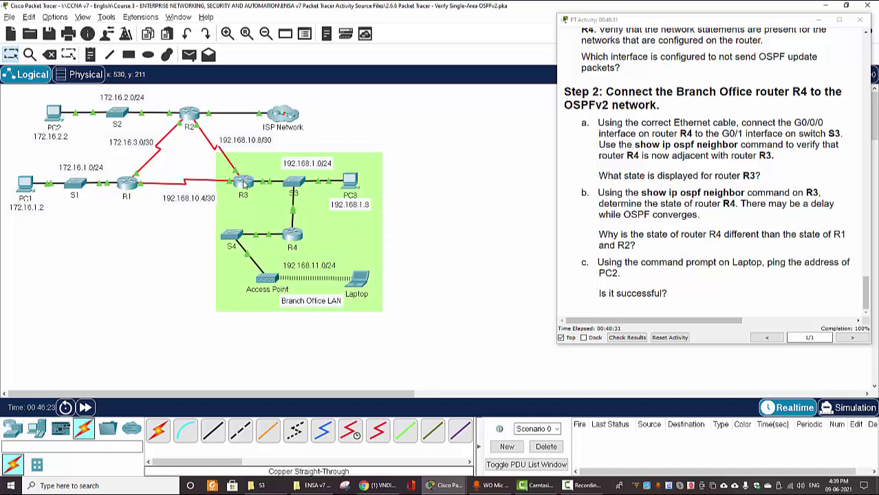
pyautogui.moveTo(243, 185)
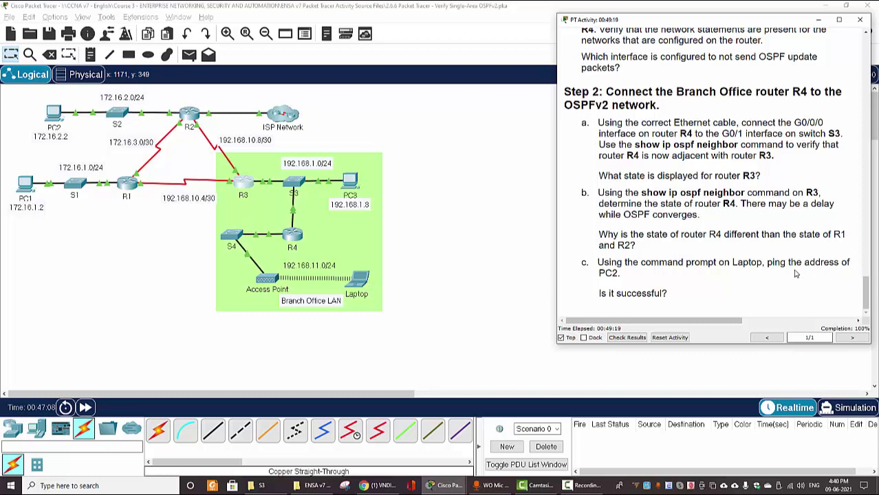
# Ping PC2 at 172.16.2.2 from the Laptop's command prompt, and return to the topology.
pyautogui.click(358, 279)
pyautogui.click(371, 102)
pyautogui.click(496, 162)
pyautogui.write('ping')
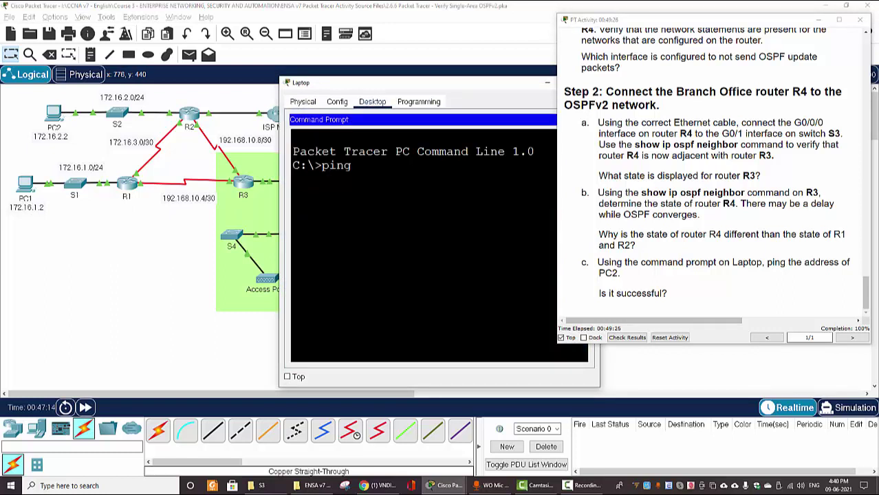
pyautogui.write(' 172.16.2.2')
pyautogui.press('Return')
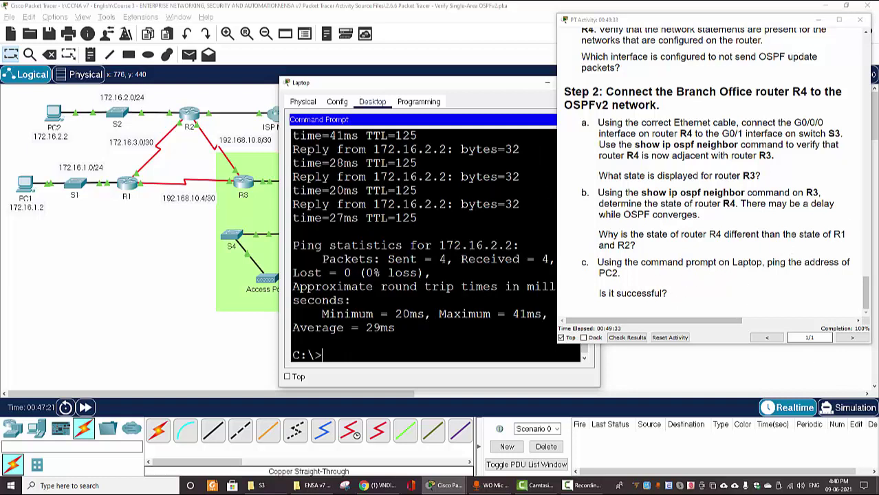
pyautogui.click(131, 285)
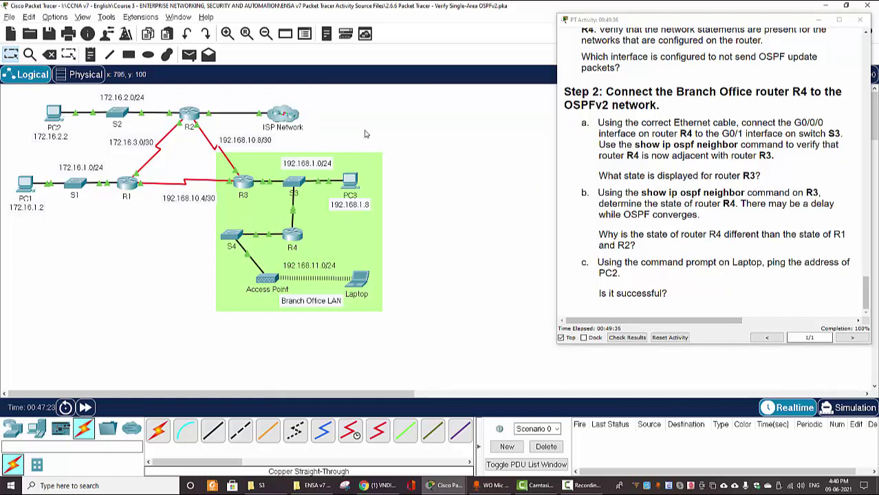